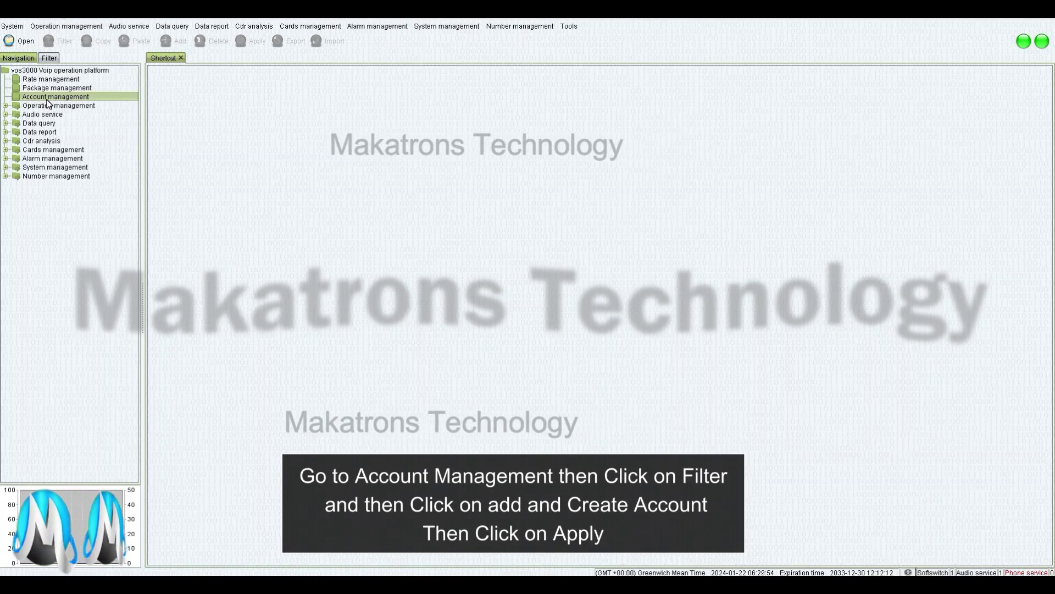
# Add a new account with Account id and Account name Didincomming-O, and apply it
pyautogui.doubleClick(47, 103)
pyautogui.click(55, 44)
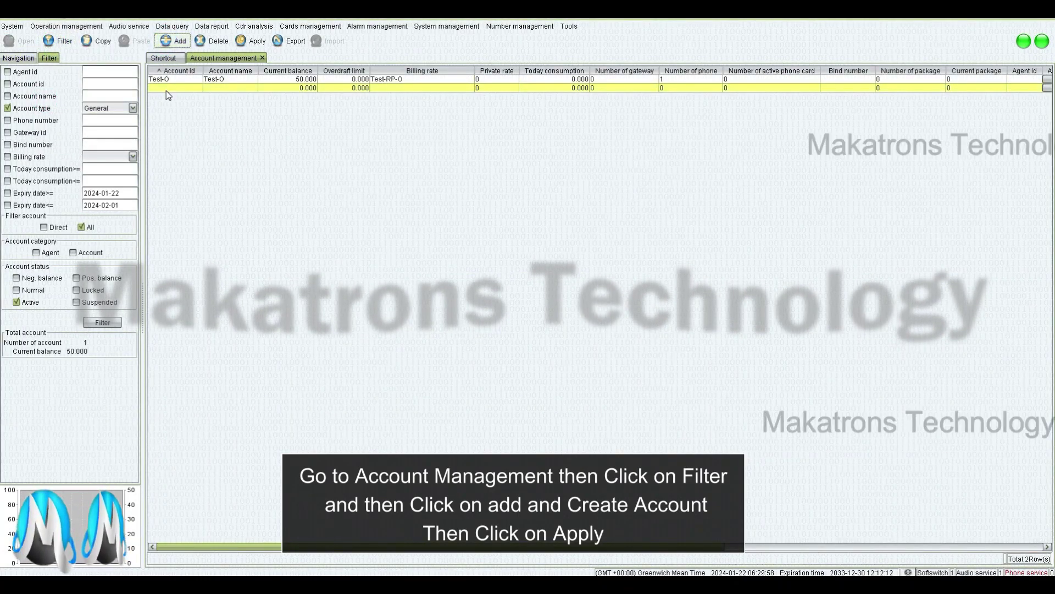
pyautogui.click(166, 89)
pyautogui.write('nid')
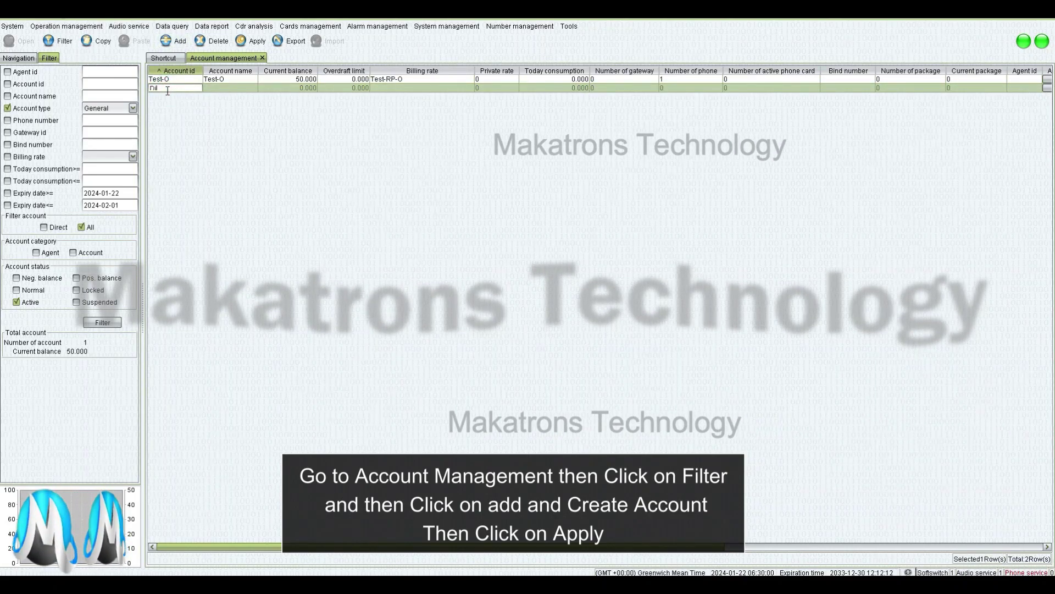
pyautogui.write('i')
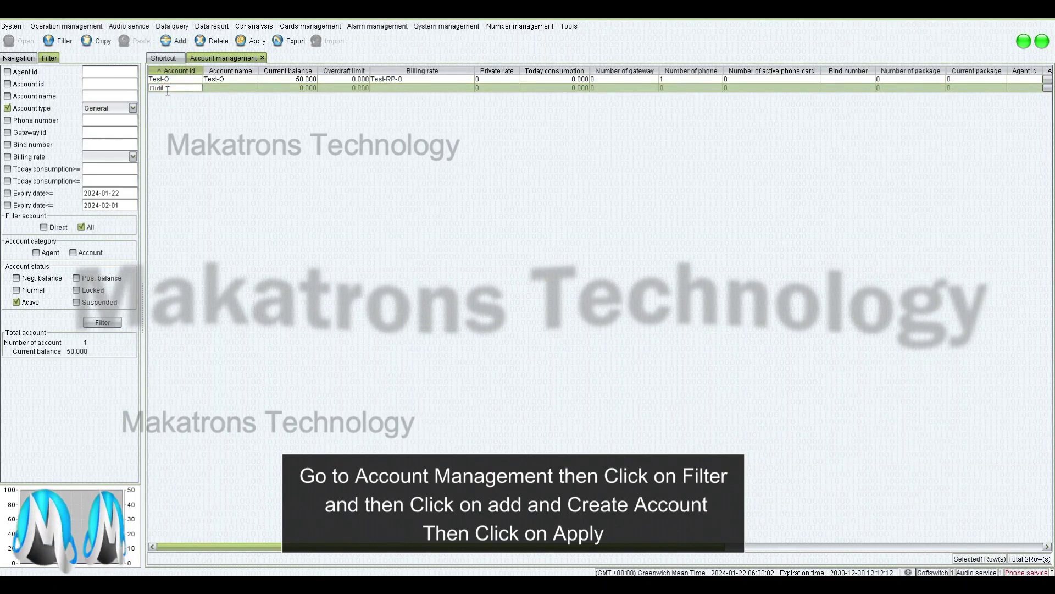
pyautogui.write('nmmminomming')
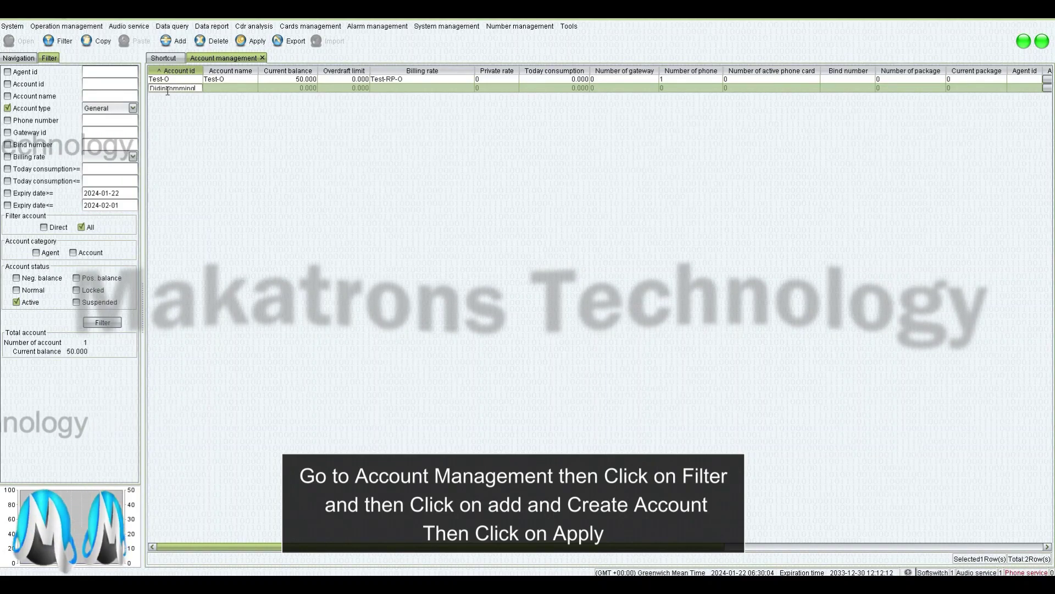
pyautogui.write('-O')
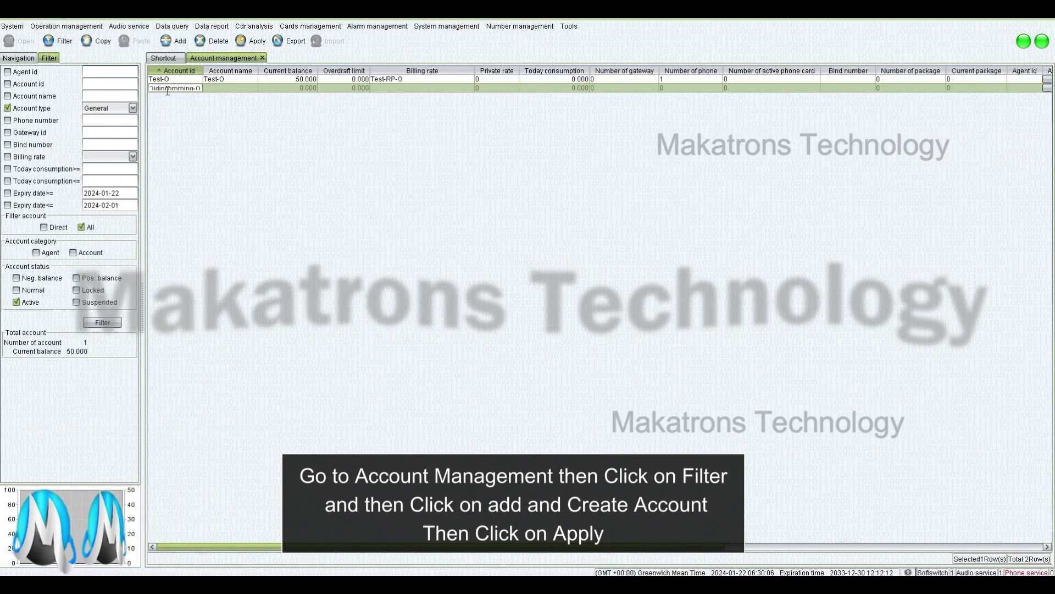
pyautogui.click(216, 88)
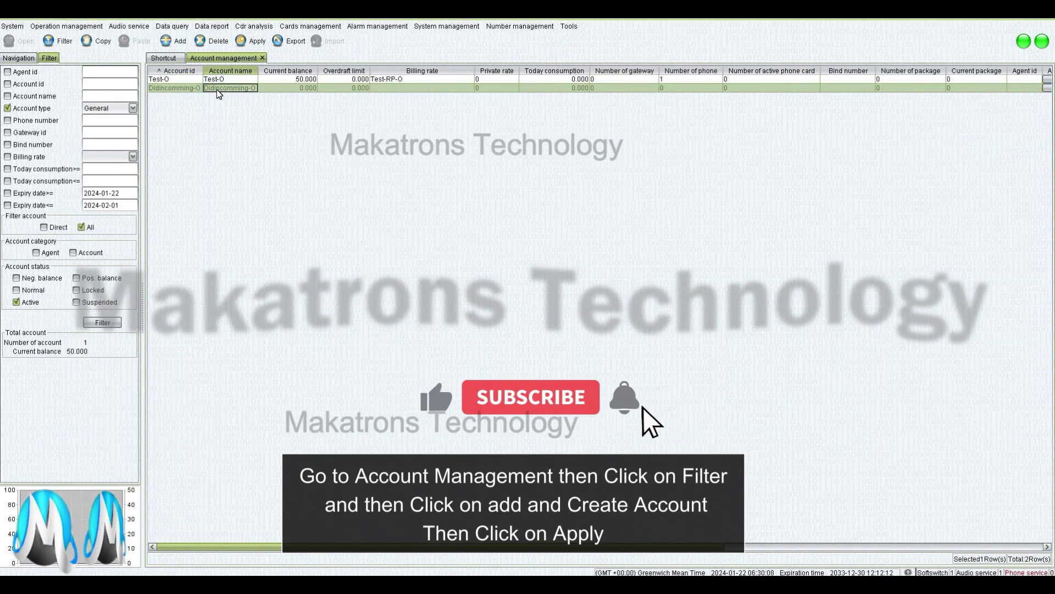
pyautogui.click(254, 41)
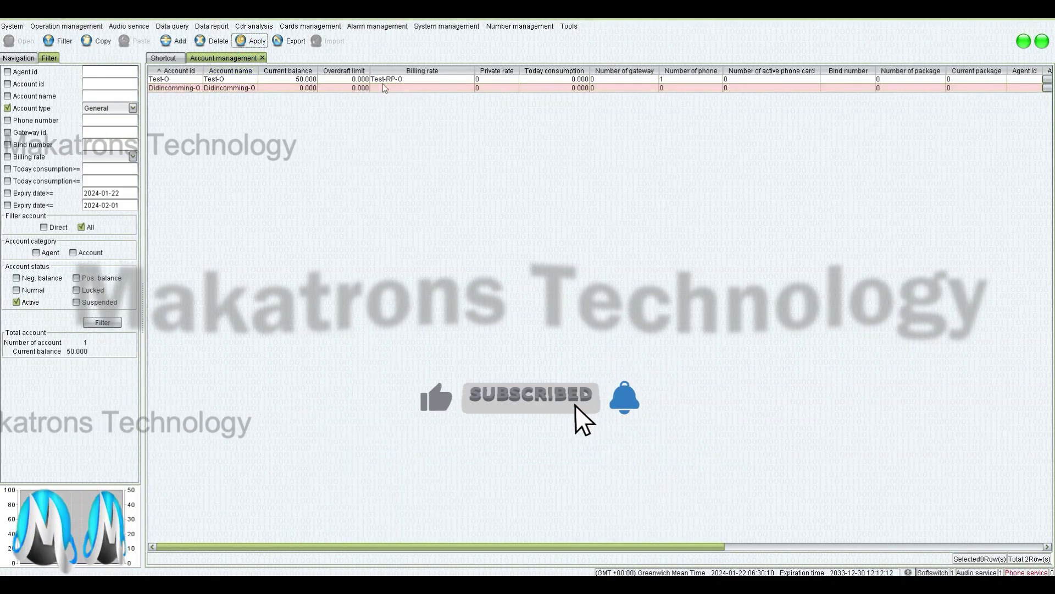
# Credit a 100 payment to Didincomming-O so its current balance reads 100.000
pyautogui.click(310, 89)
pyautogui.rightClick(311, 91)
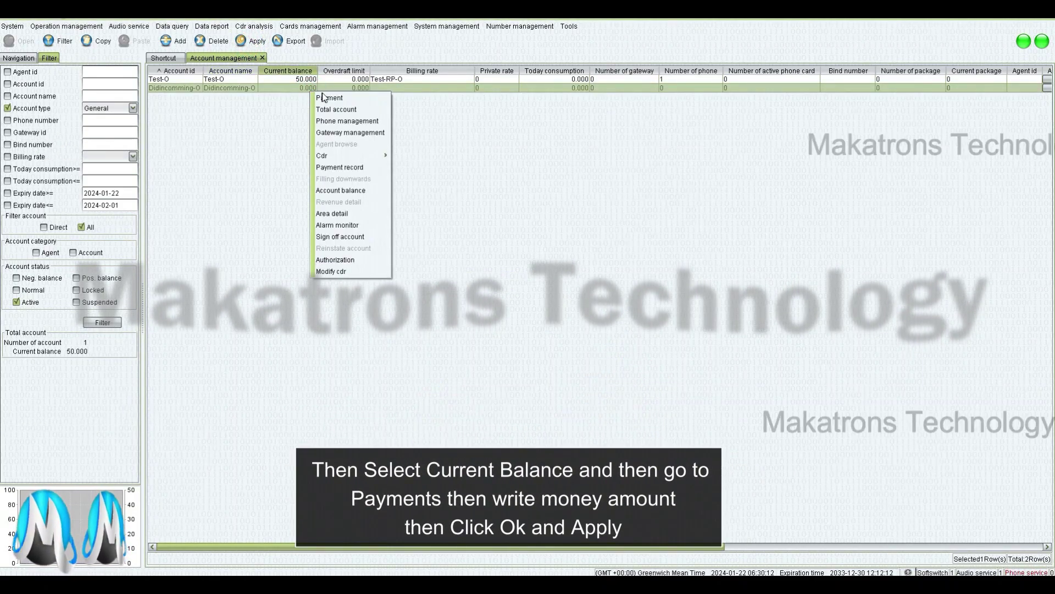
pyautogui.click(328, 98)
pyautogui.click(498, 301)
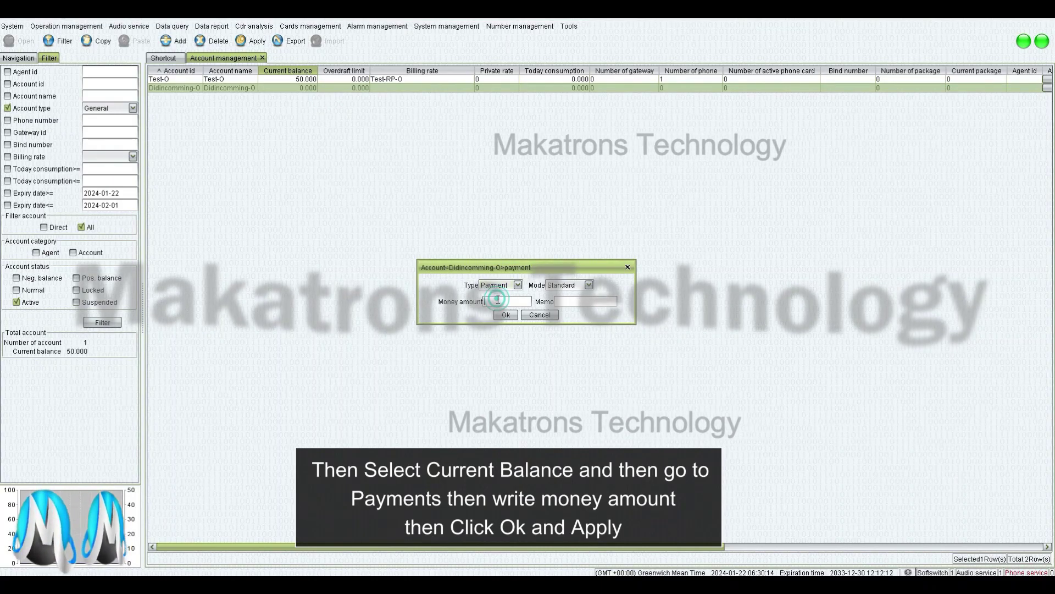
pyautogui.write('100')
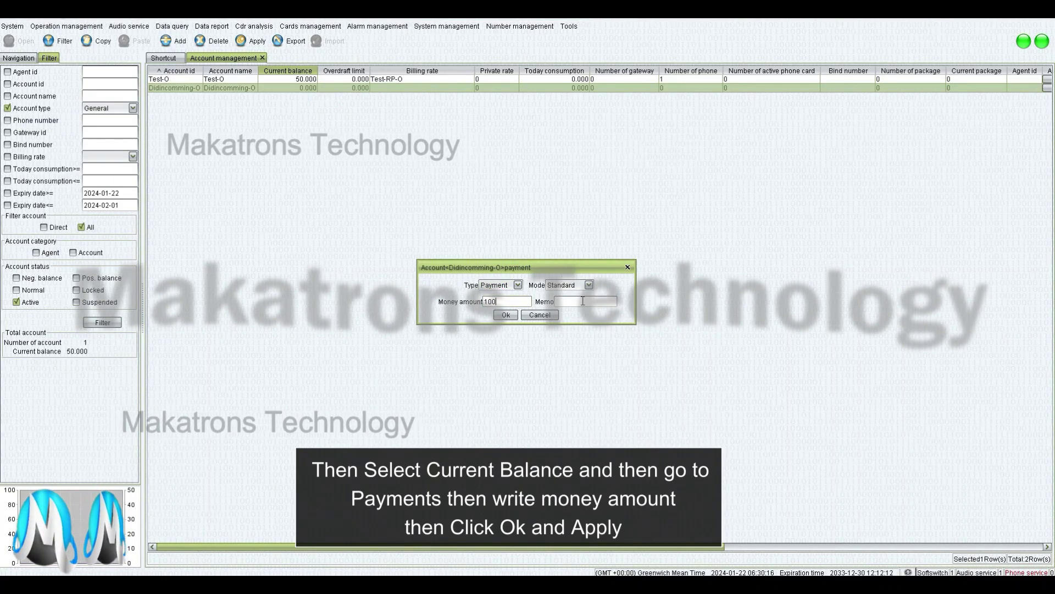
pyautogui.click(582, 301)
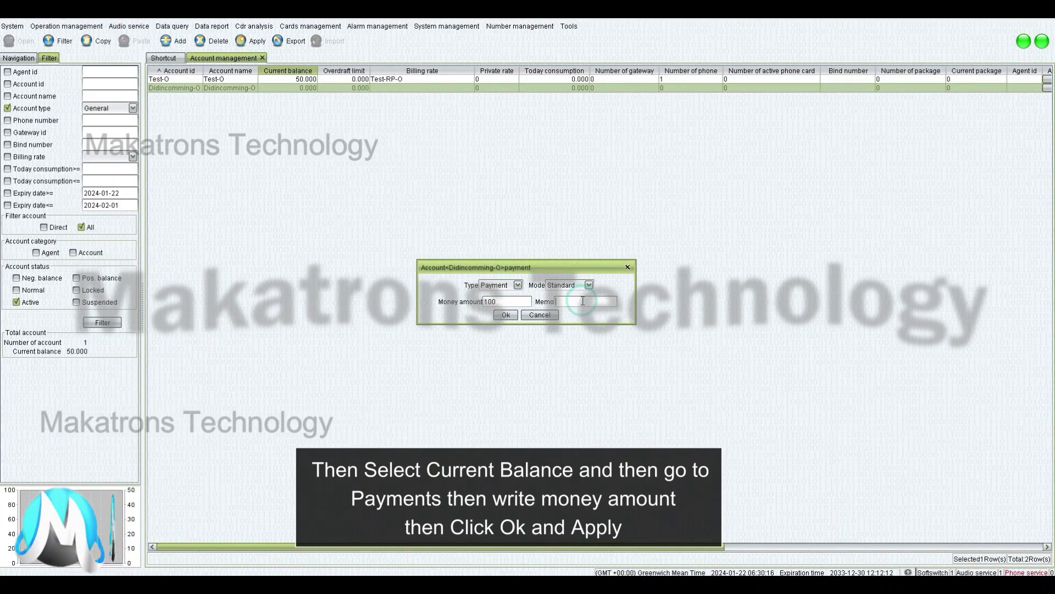
pyautogui.click(502, 314)
pyautogui.click(251, 41)
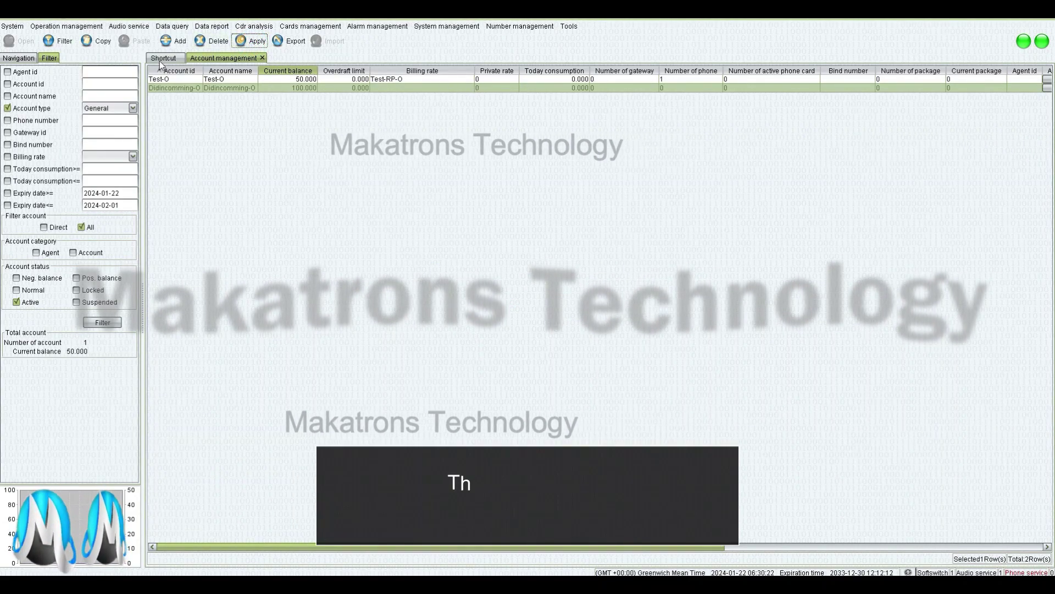
# Add gateway Didincomming_O with International authorization, apply it, and enter IP 1.1.1.1
pyautogui.click(592, 88)
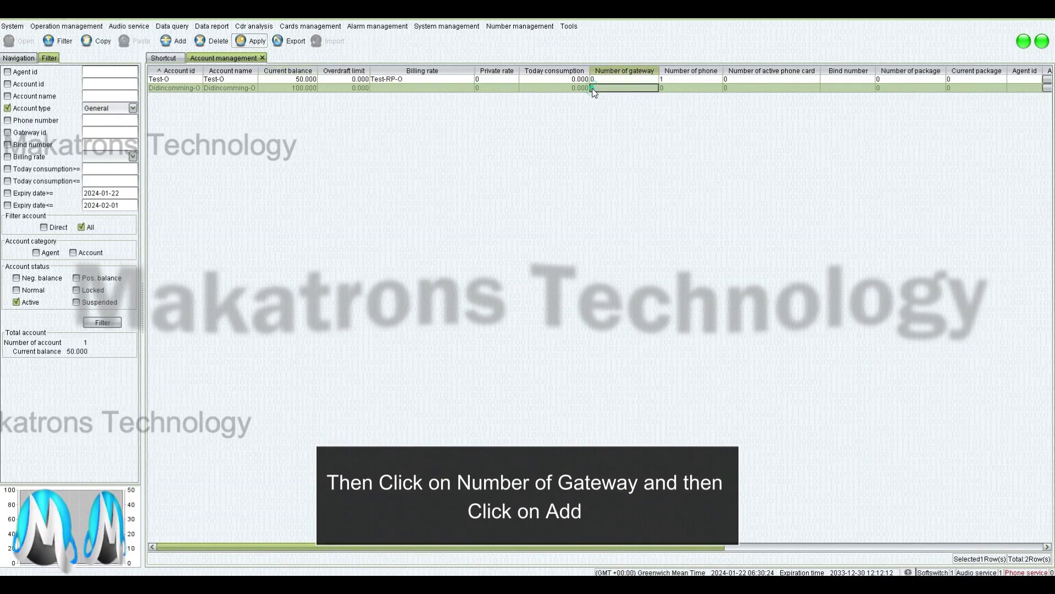
pyautogui.click(592, 90)
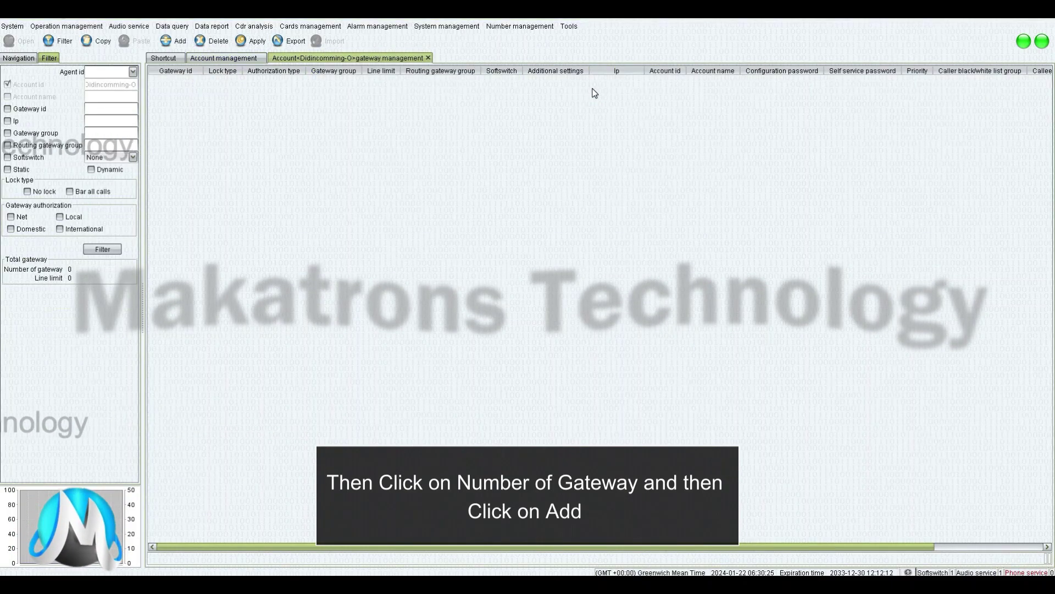
pyautogui.click(163, 41)
pyautogui.click(170, 81)
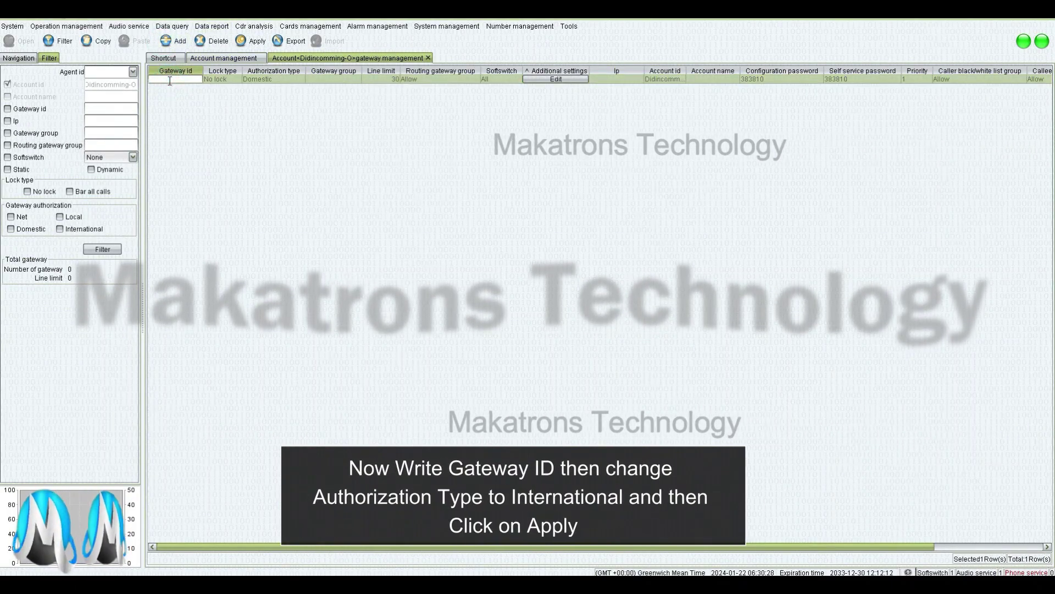
pyautogui.write('Didi')
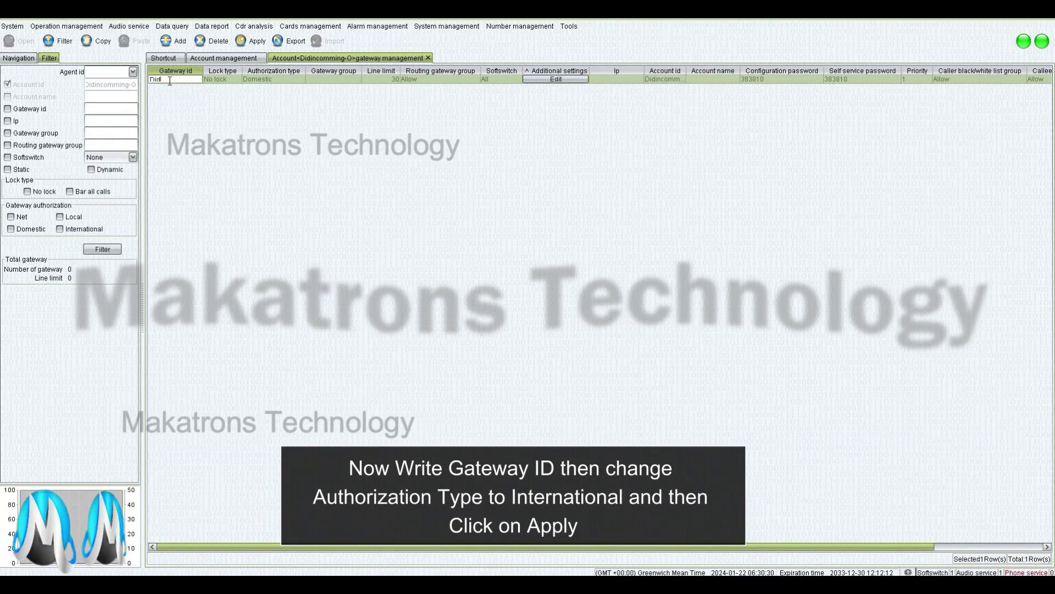
pyautogui.write('n')
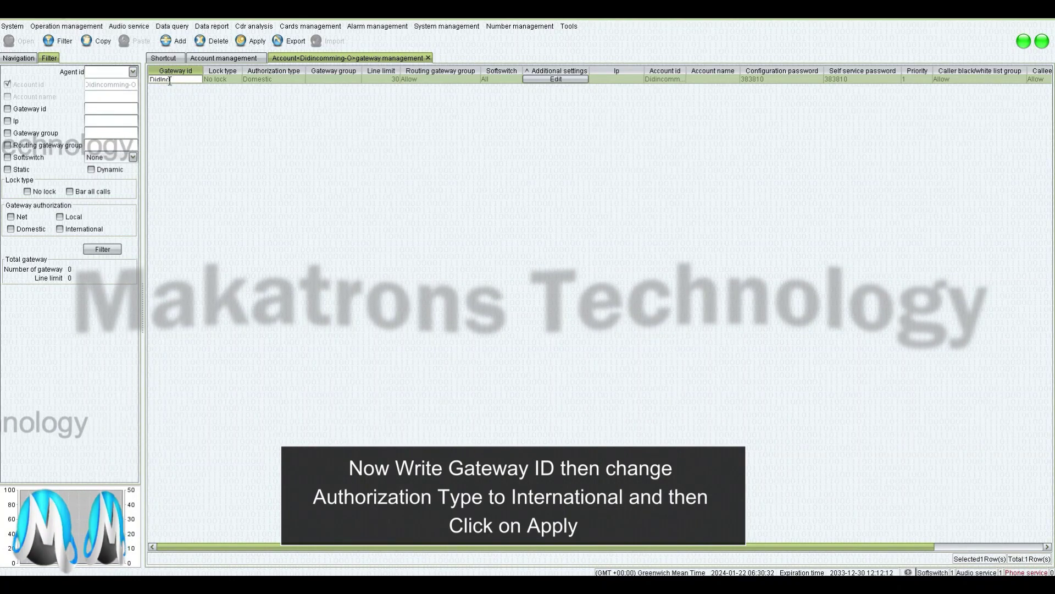
pyautogui.write('comming')
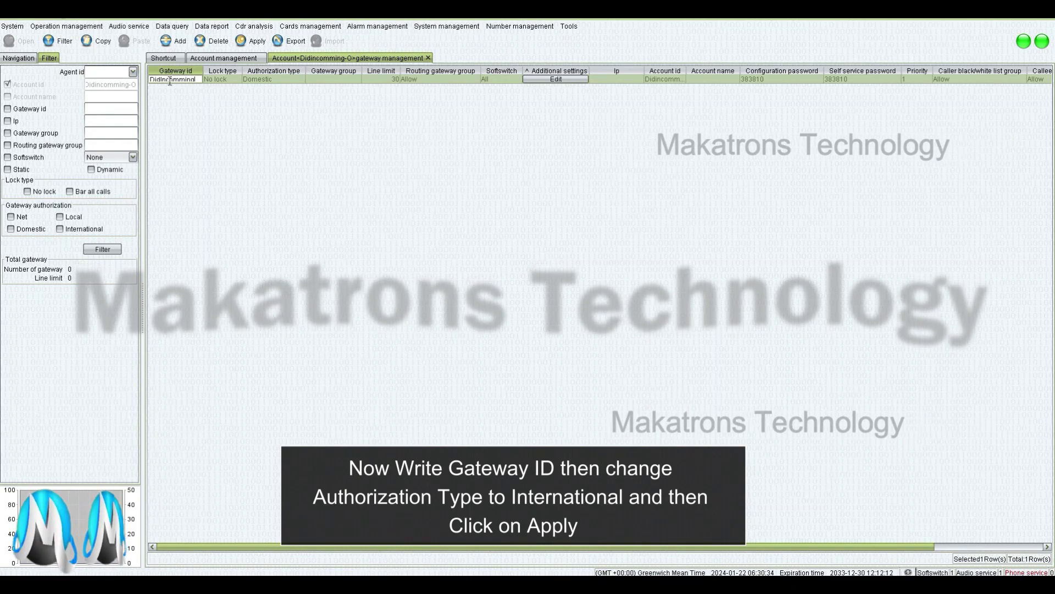
pyautogui.write('-O')
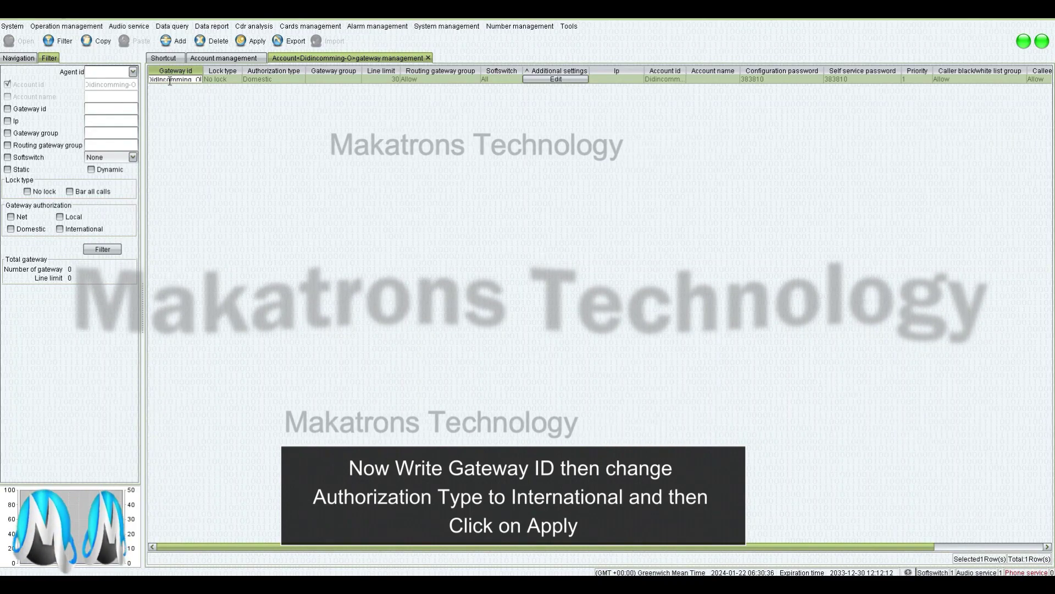
pyautogui.click(266, 80)
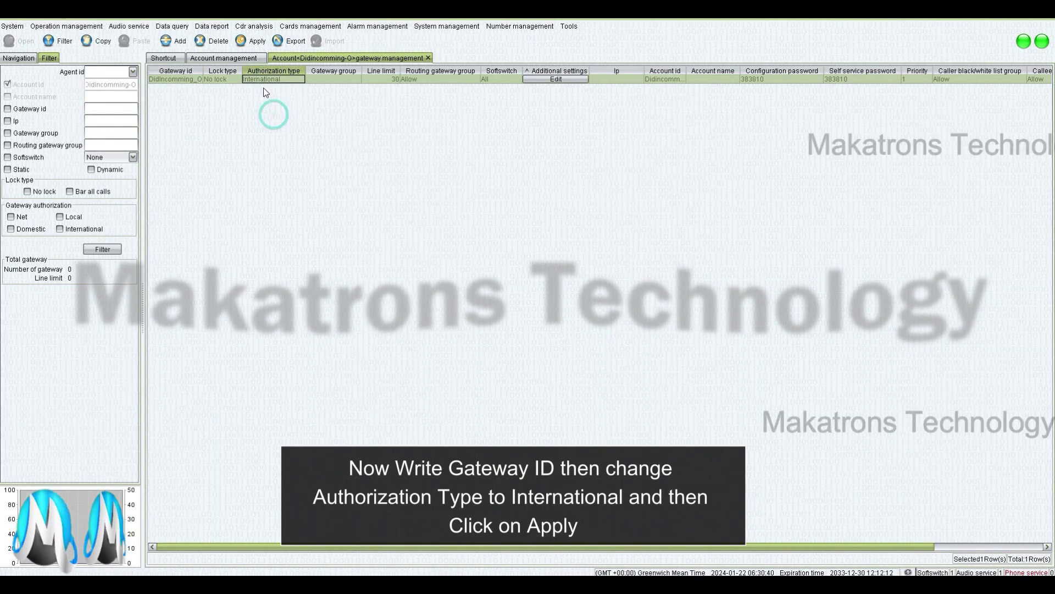
pyautogui.click(253, 42)
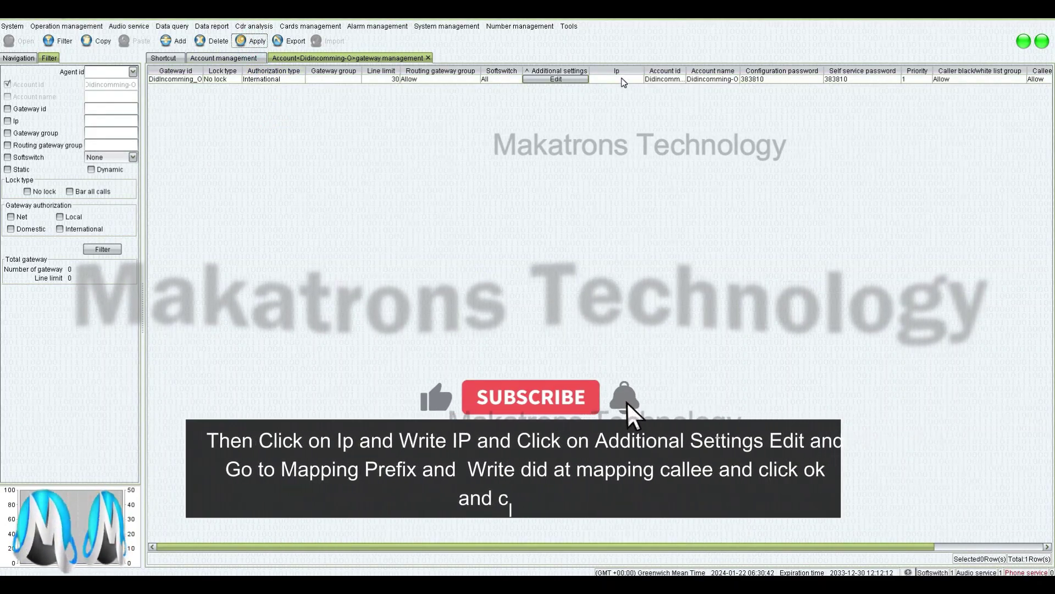
pyautogui.click(624, 80)
pyautogui.write('1.1')
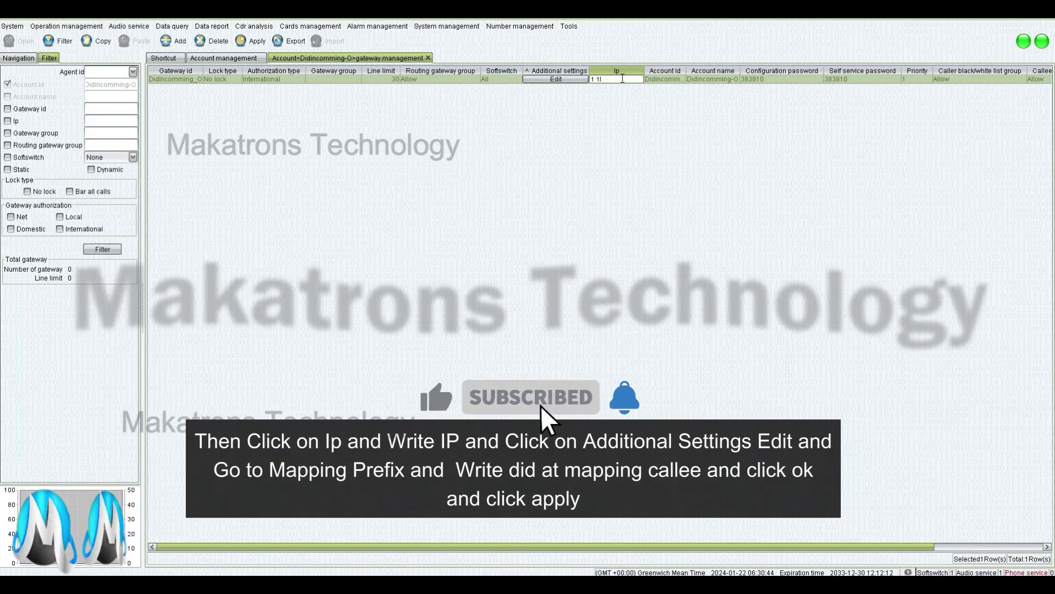
pyautogui.write('.1.1.1')
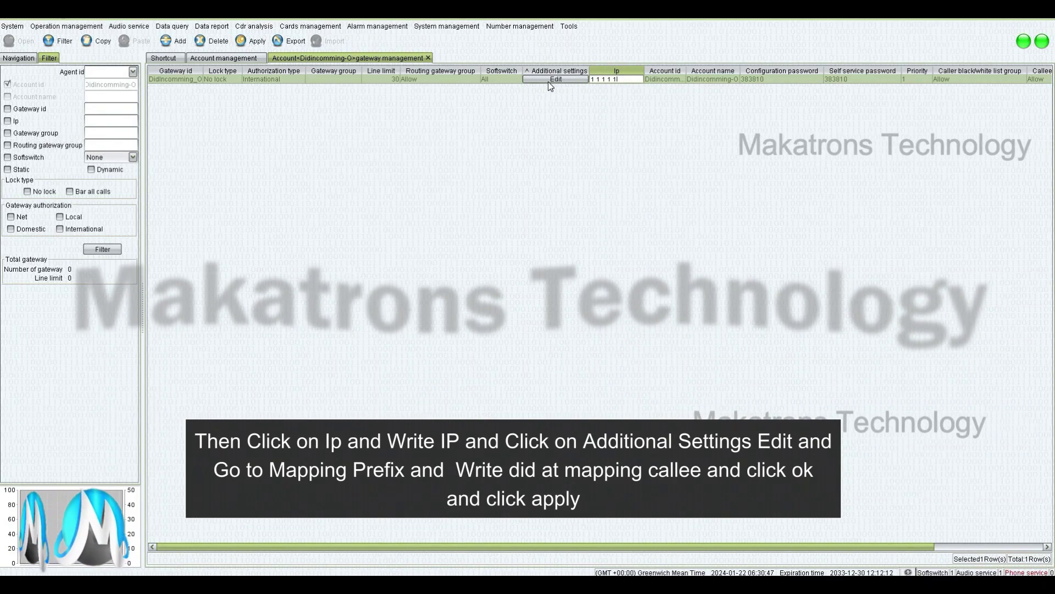
pyautogui.click(550, 79)
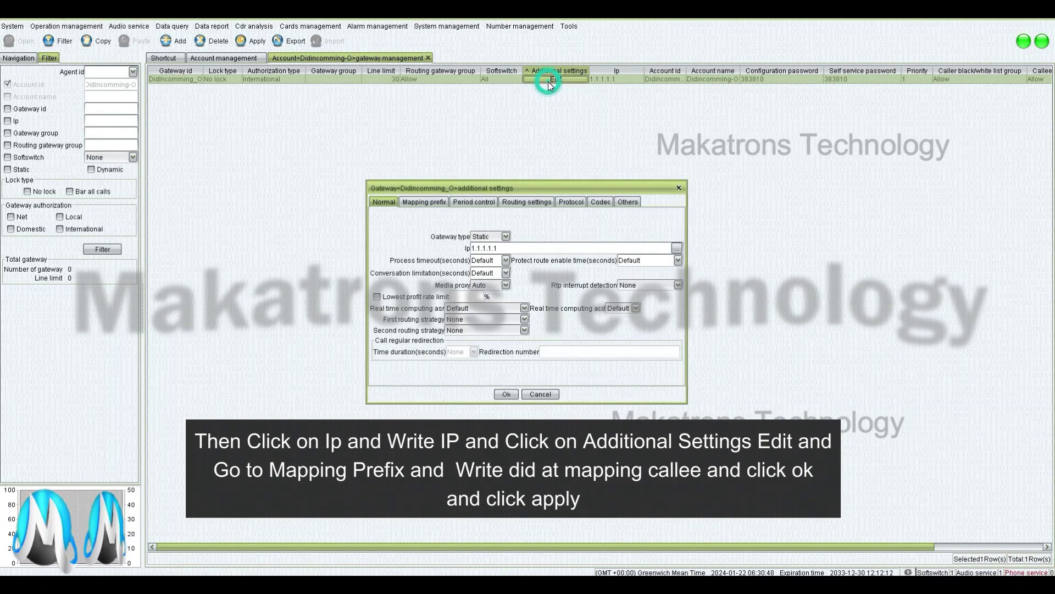
pyautogui.click(426, 201)
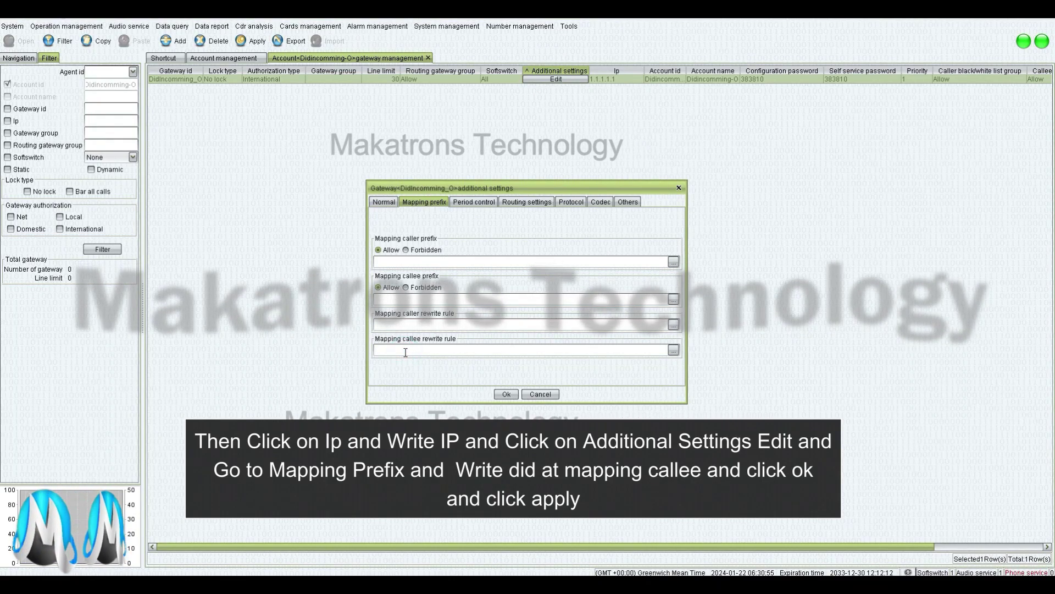
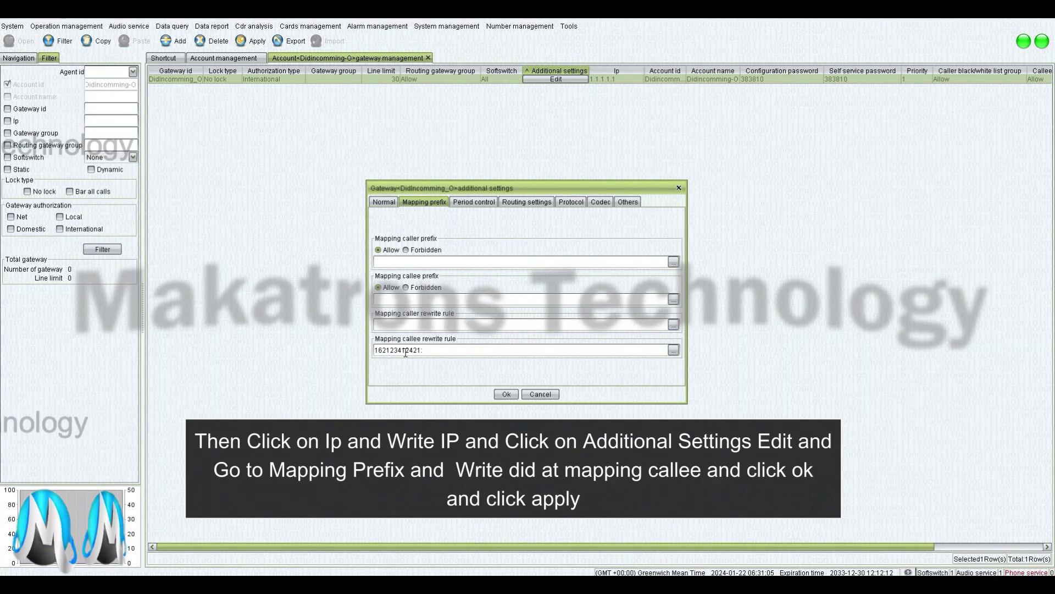
pyautogui.moveTo(421, 350); pyautogui.dragTo(373, 352)
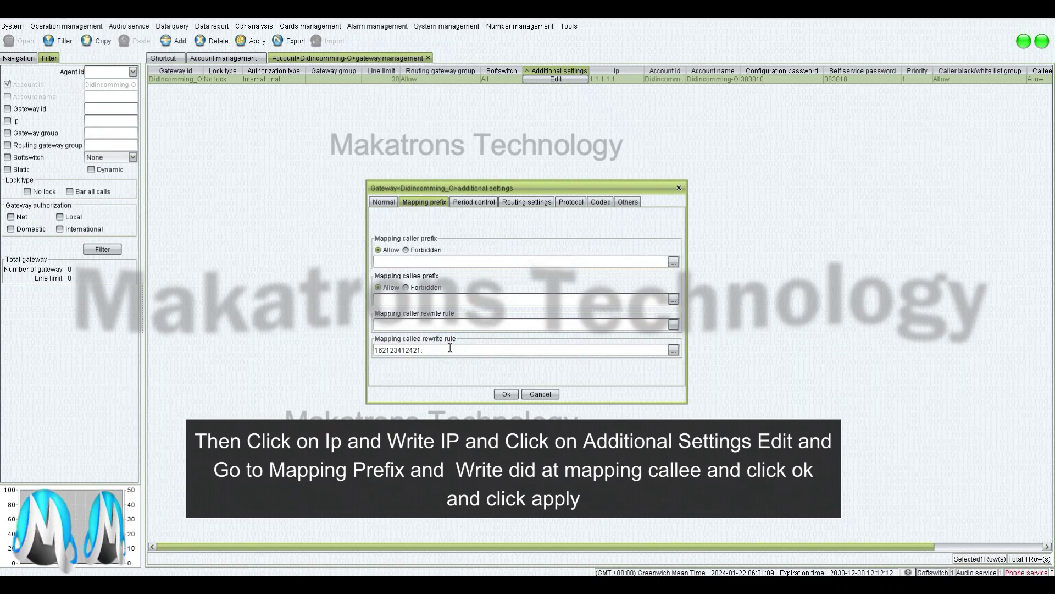
pyautogui.click(507, 394)
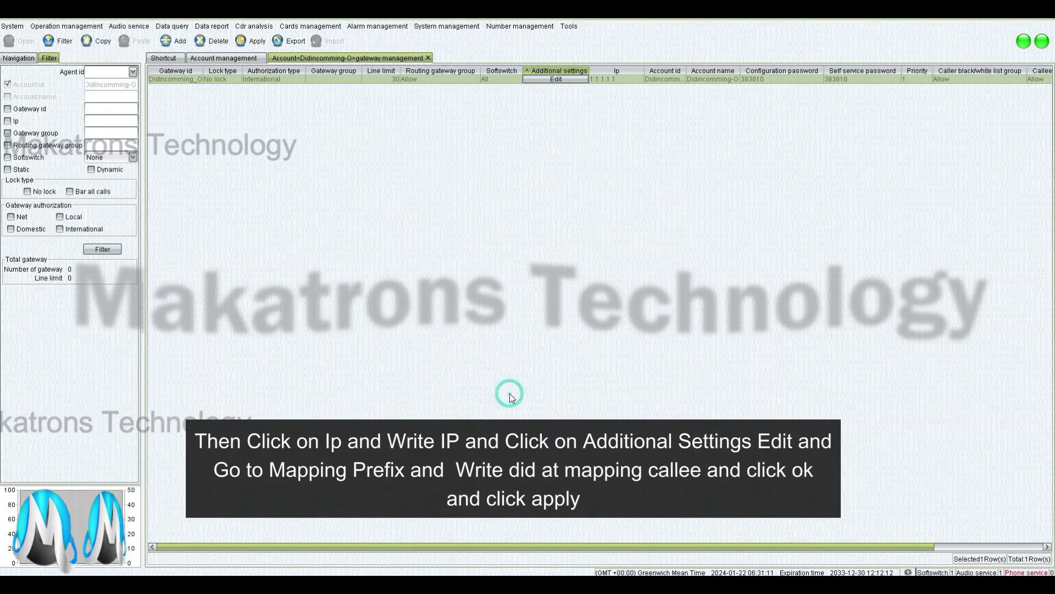
pyautogui.click(256, 43)
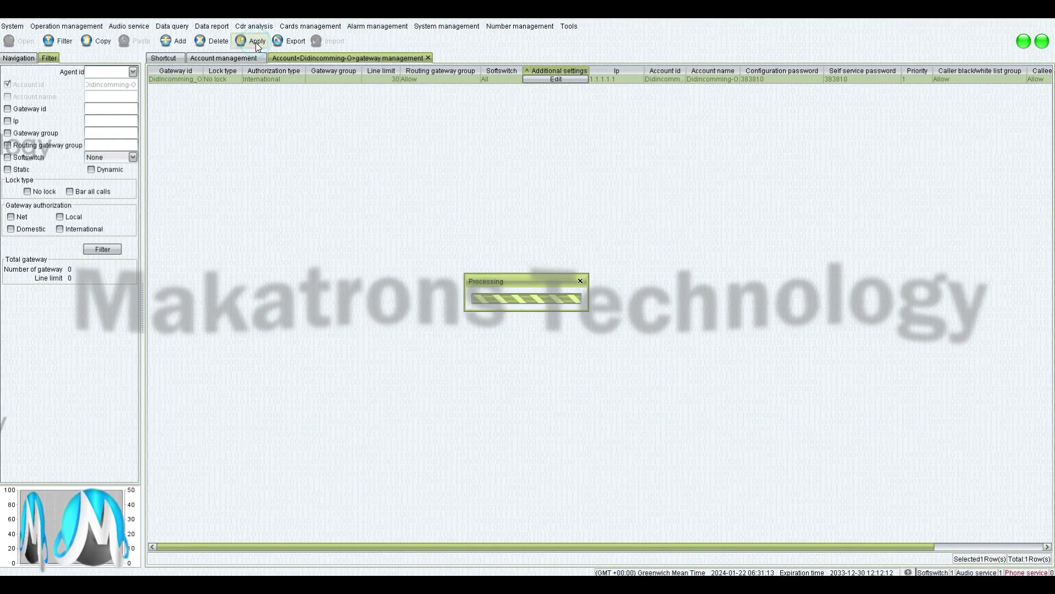
# Close the gateway management view and bring up Rate management
pyautogui.click(429, 58)
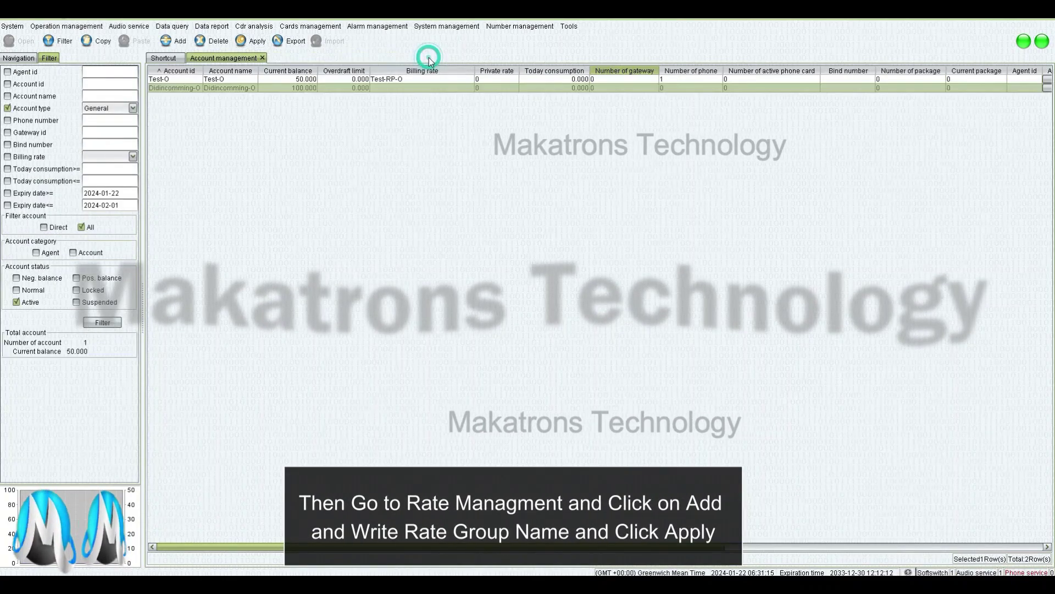
pyautogui.click(157, 59)
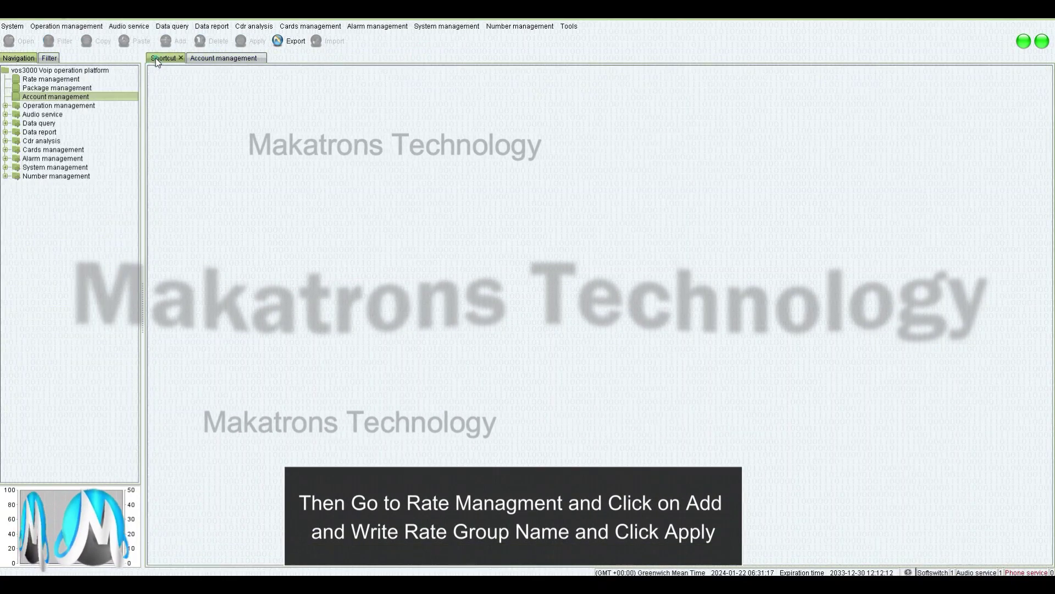
pyautogui.doubleClick(55, 80)
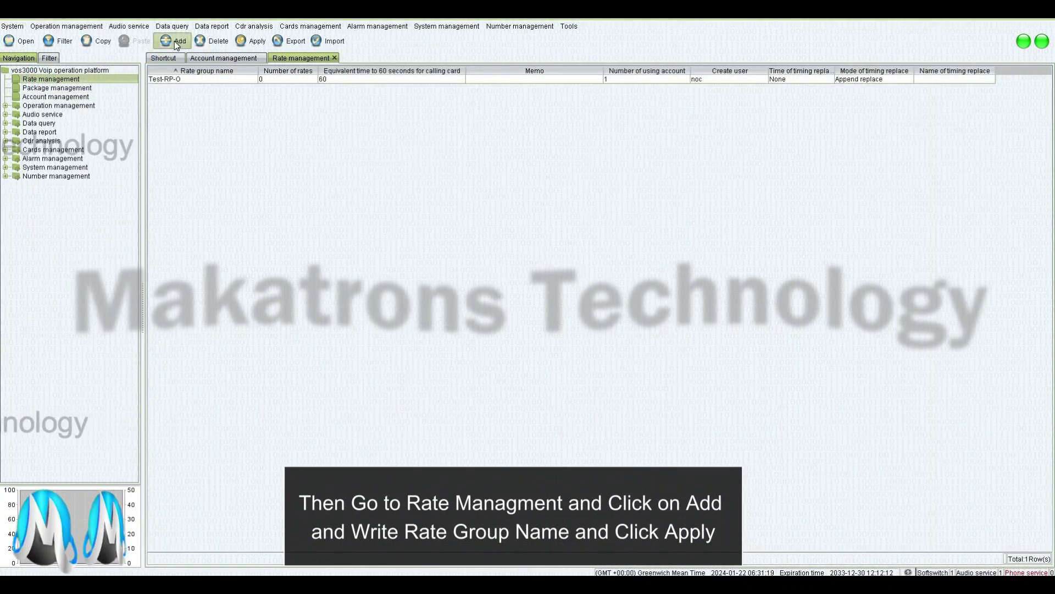
# Add and apply a new rate group named Didincoming-RP-O
pyautogui.click(175, 41)
pyautogui.doubleClick(169, 88)
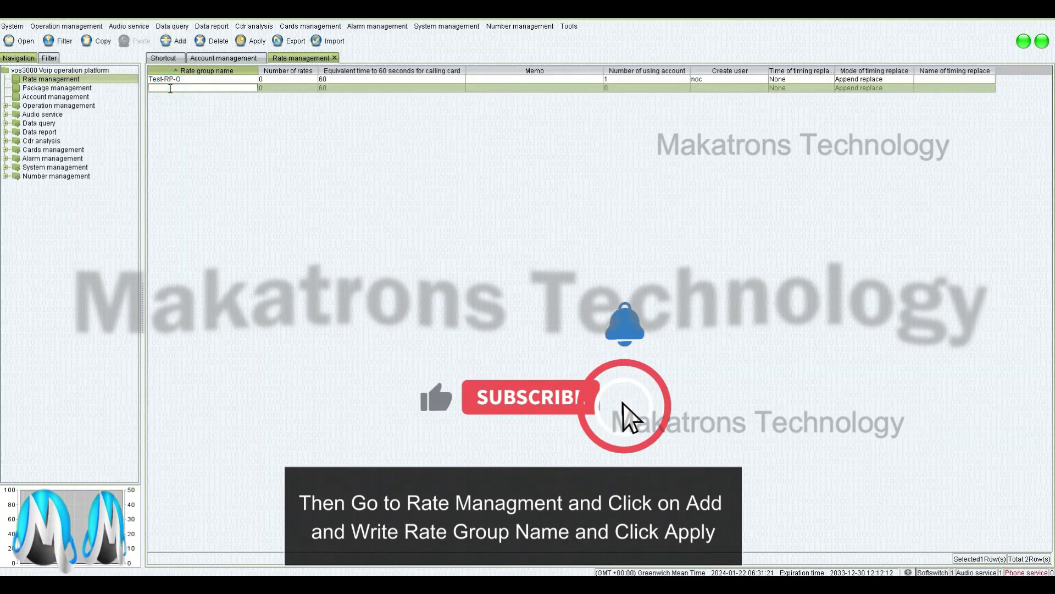
pyautogui.write('Didi')
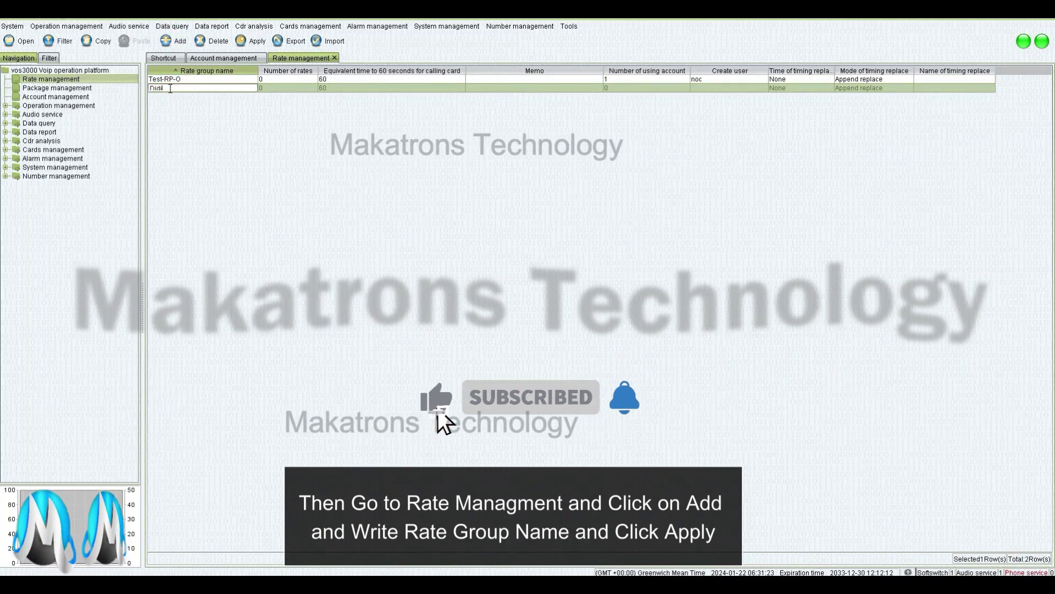
pyautogui.write('ncoming')
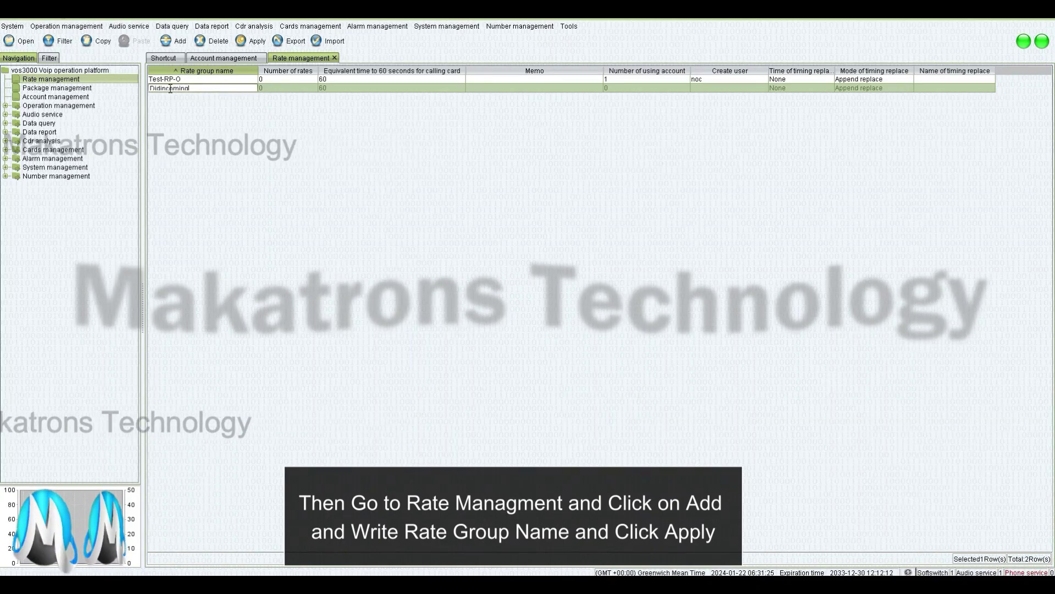
pyautogui.write('-RP-')
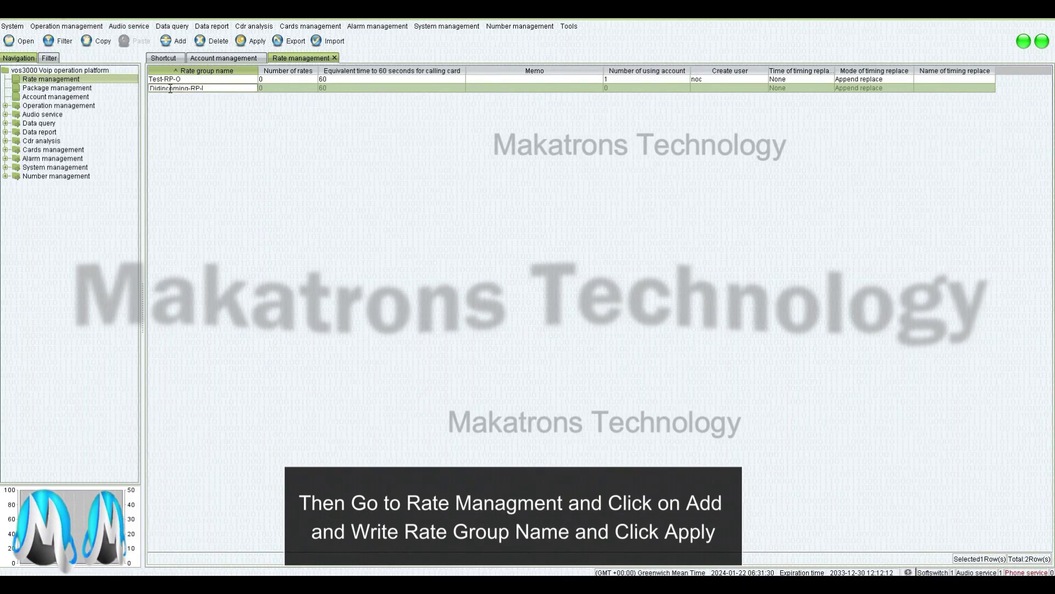
pyautogui.write('O')
pyautogui.click(268, 87)
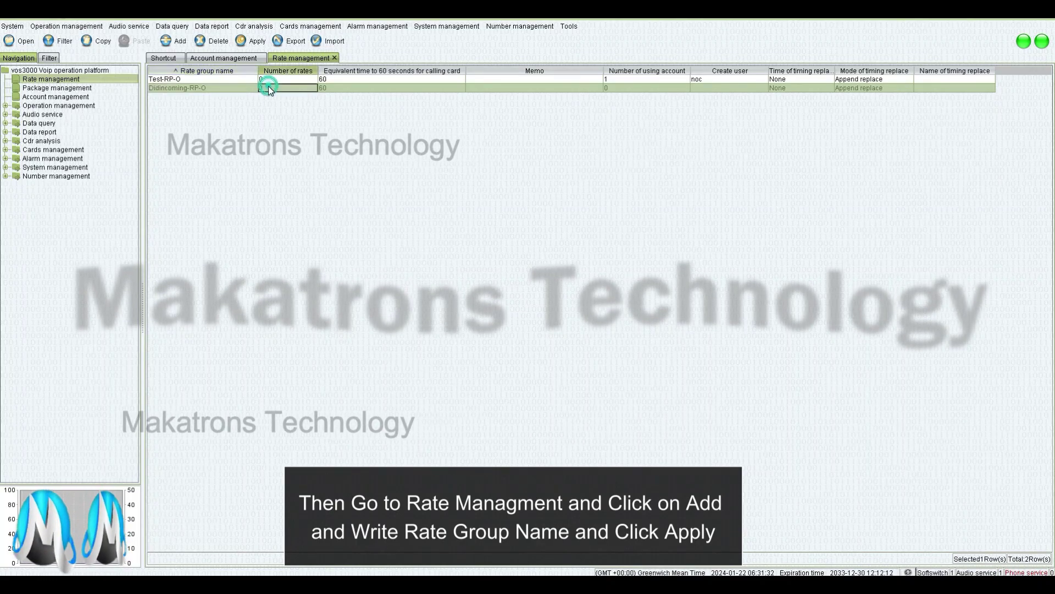
pyautogui.click(254, 40)
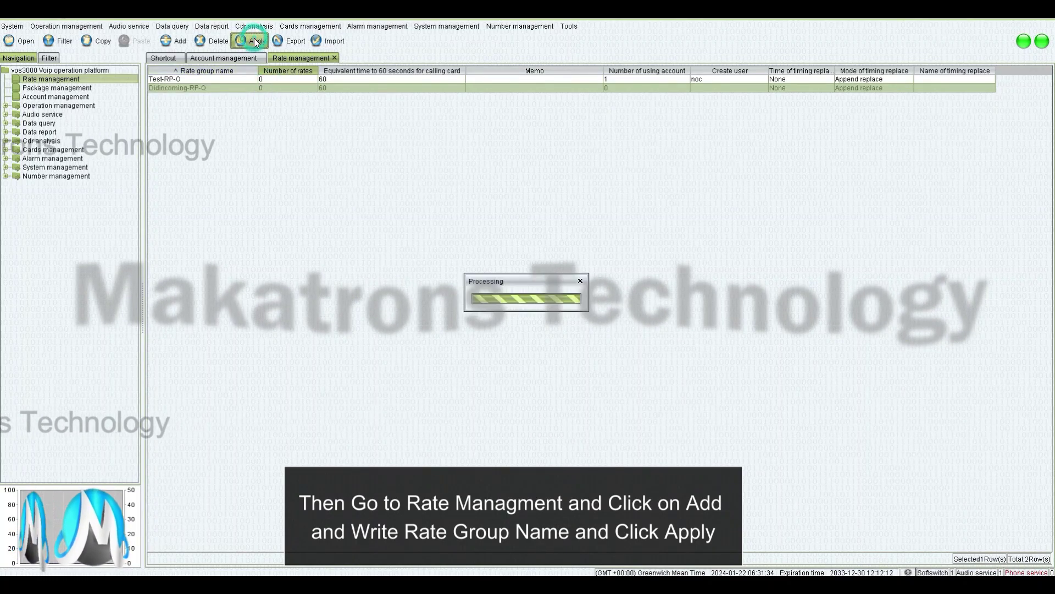
pyautogui.doubleClick(269, 87)
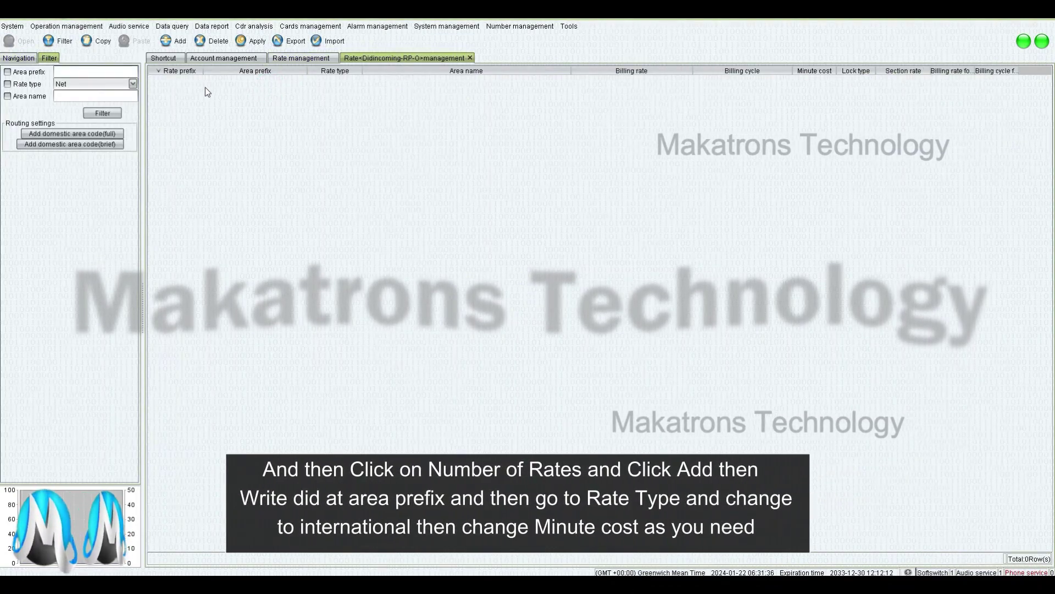
pyautogui.click(176, 41)
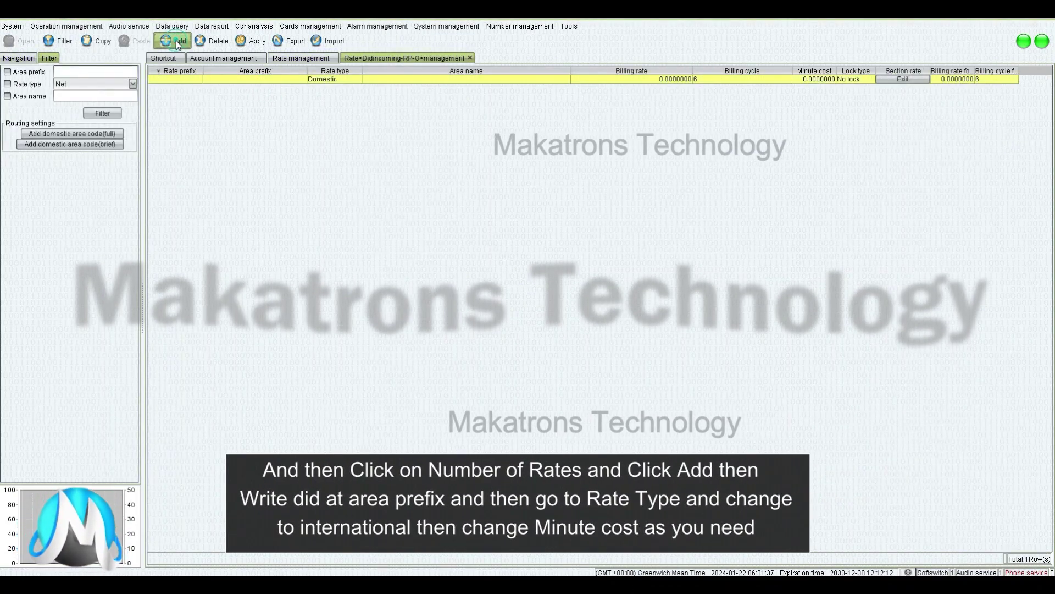
pyautogui.doubleClick(167, 80)
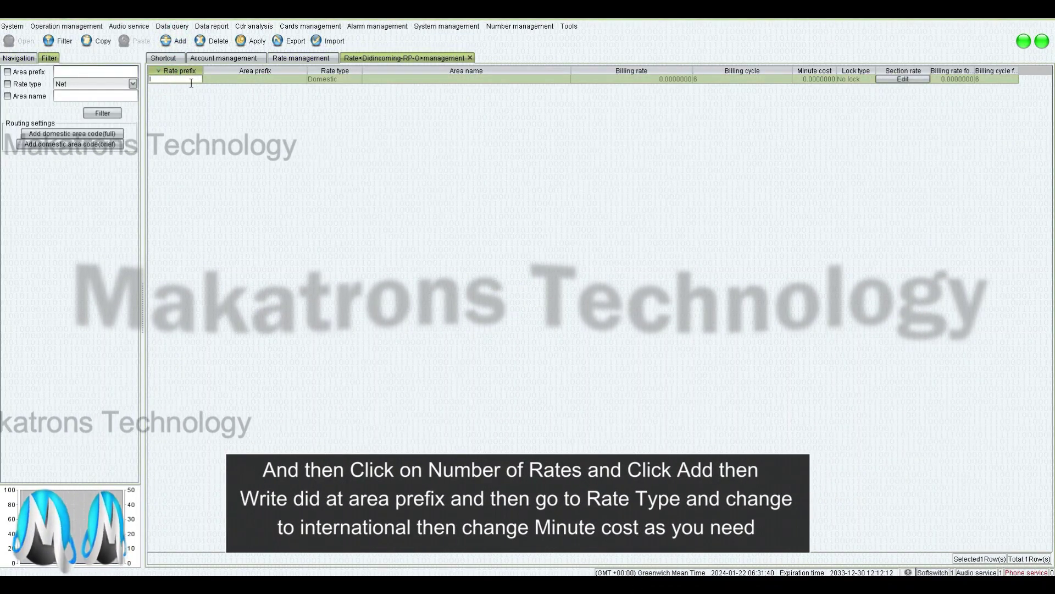
pyautogui.doubleClick(225, 80)
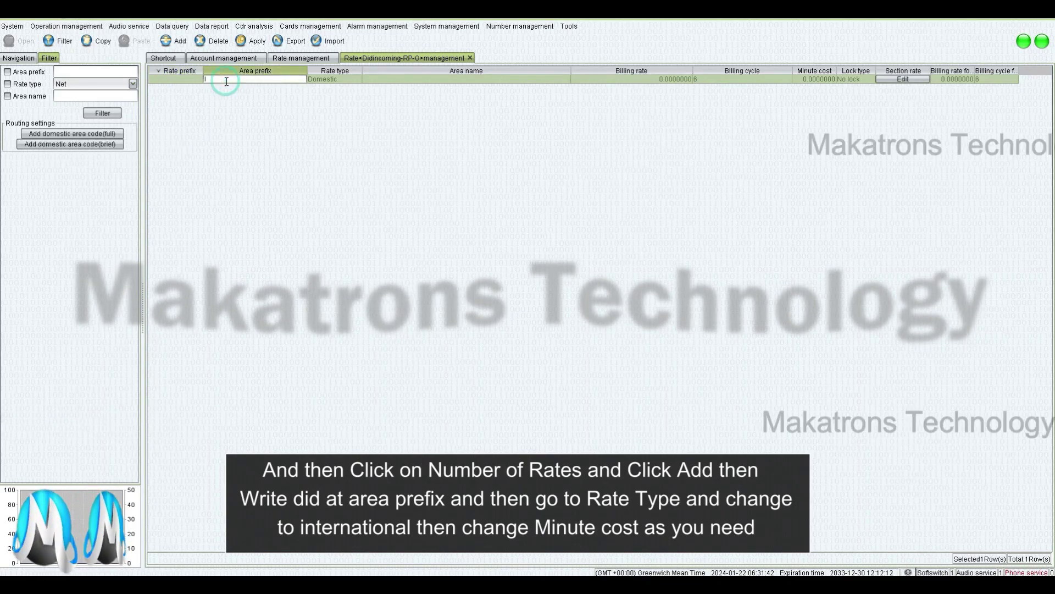
pyautogui.doubleClick(331, 80)
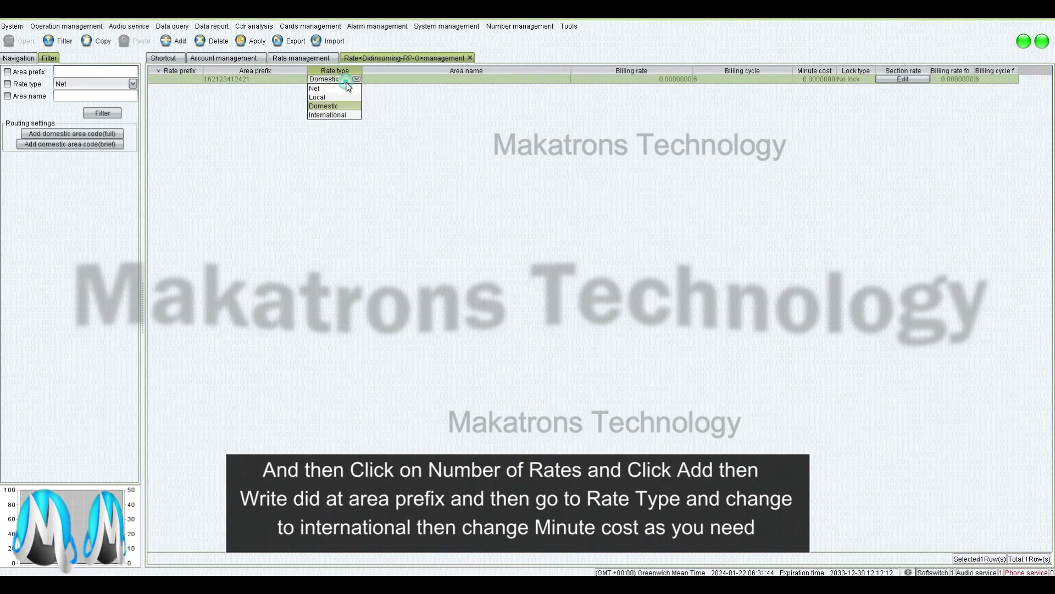
pyautogui.click(327, 115)
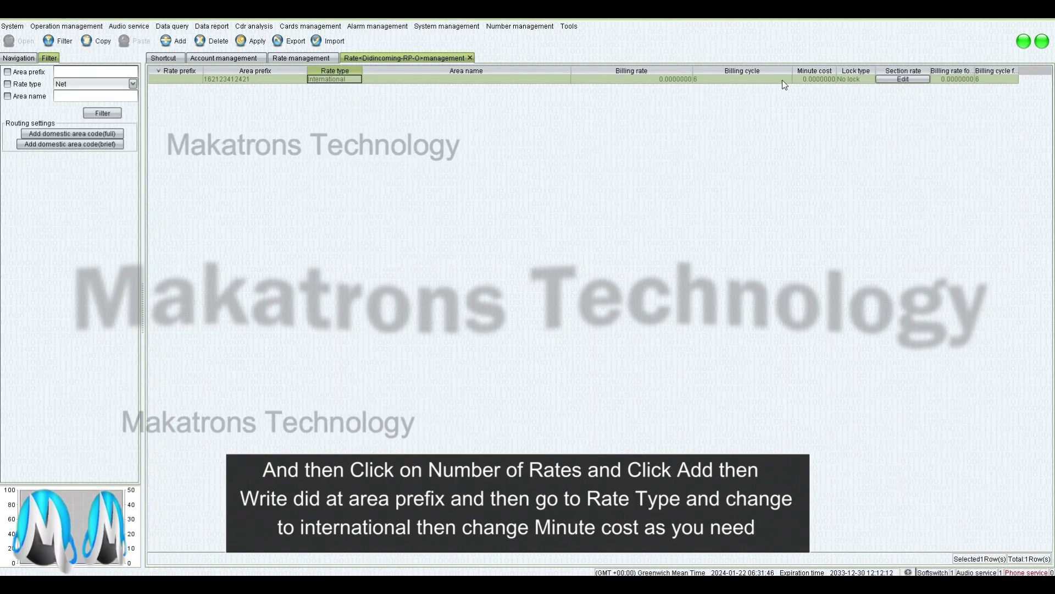
pyautogui.rightClick(818, 79)
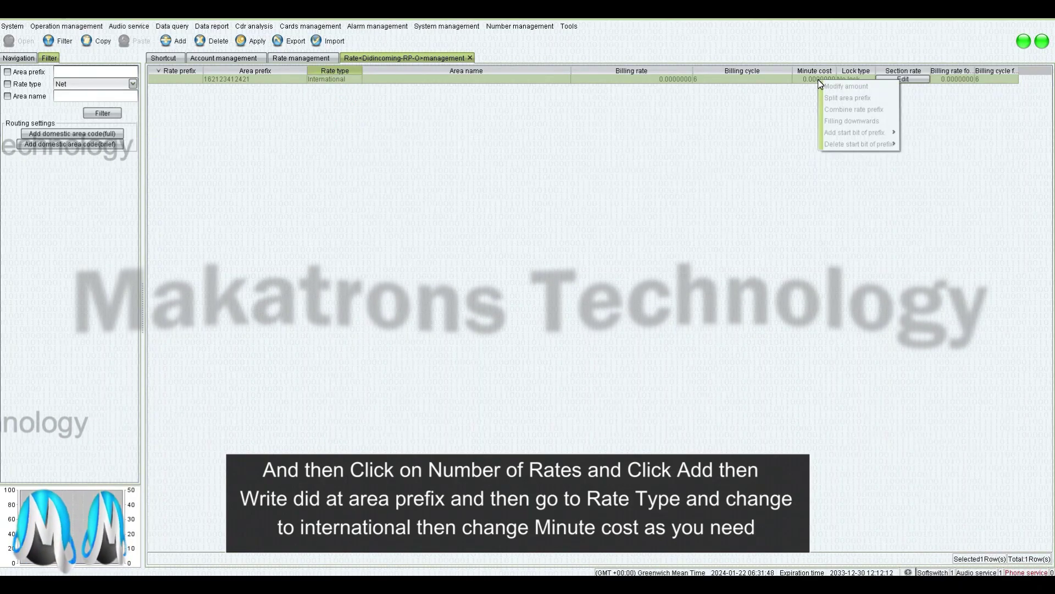
pyautogui.doubleClick(815, 79)
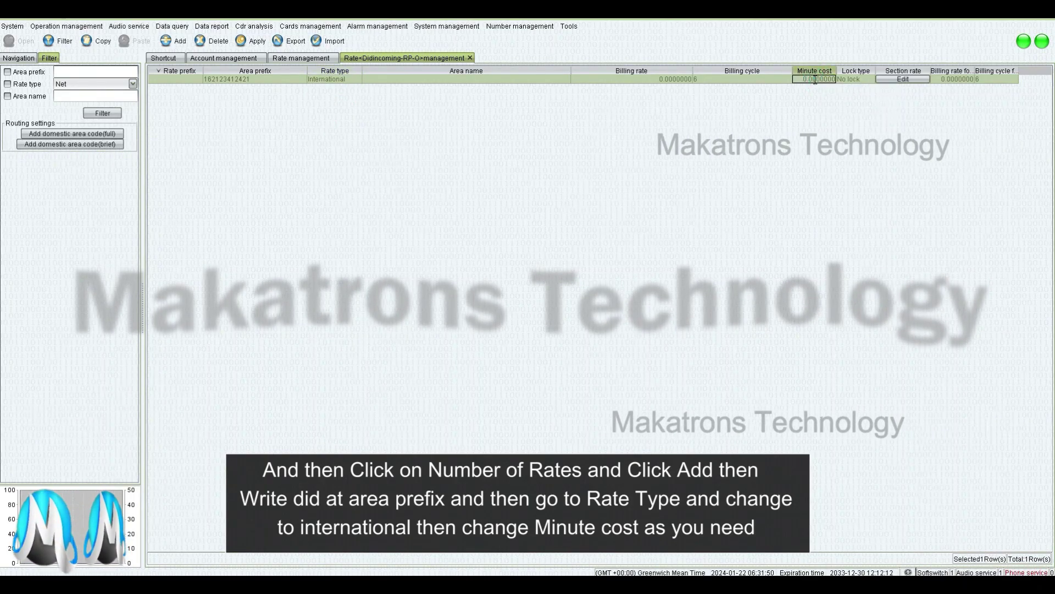
pyautogui.write('1')
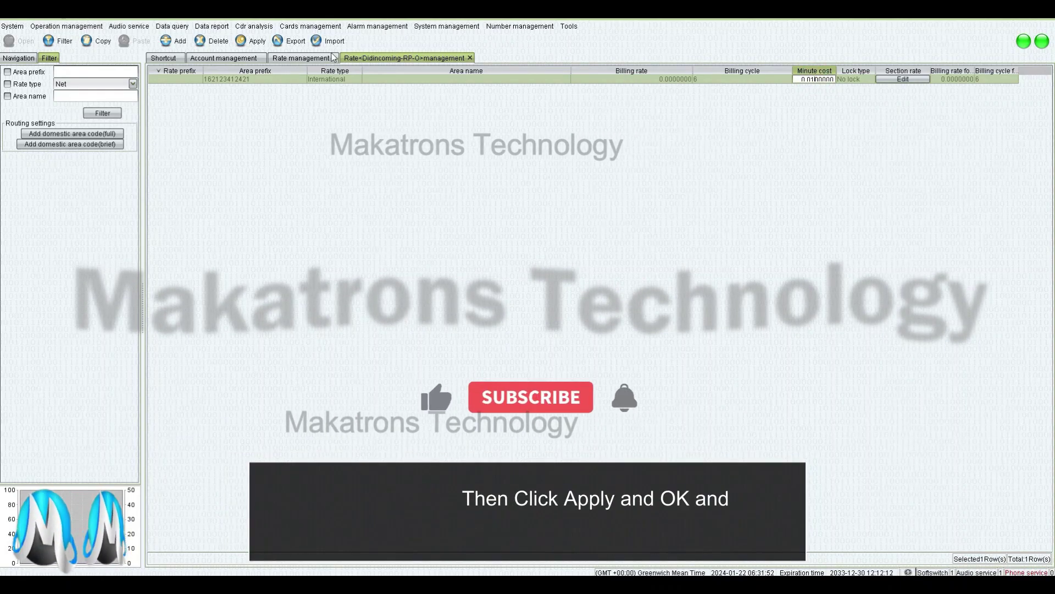
pyautogui.click(254, 42)
pyautogui.press('Return')
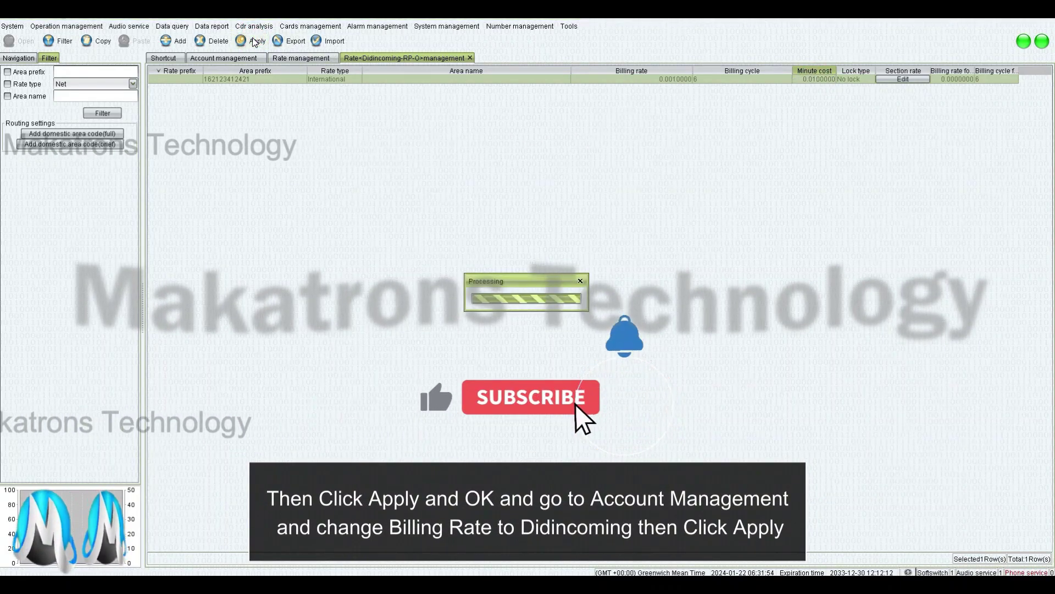
# Assign Didincoming-RP-O as Didincomming-O's billing rate, then set the account type filter to Clearing
pyautogui.click(224, 59)
pyautogui.click(432, 88)
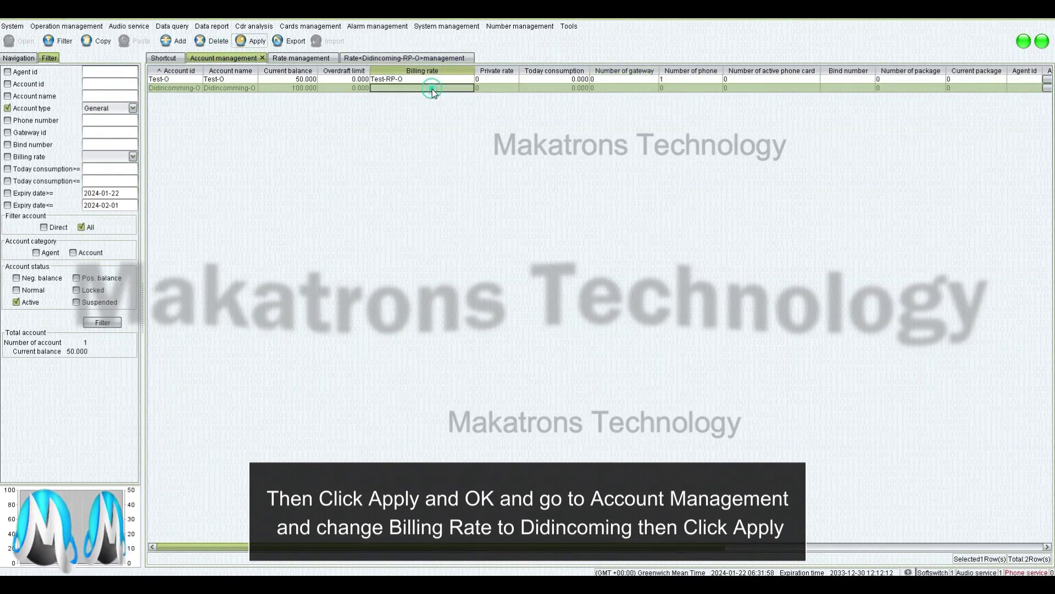
pyautogui.click(418, 104)
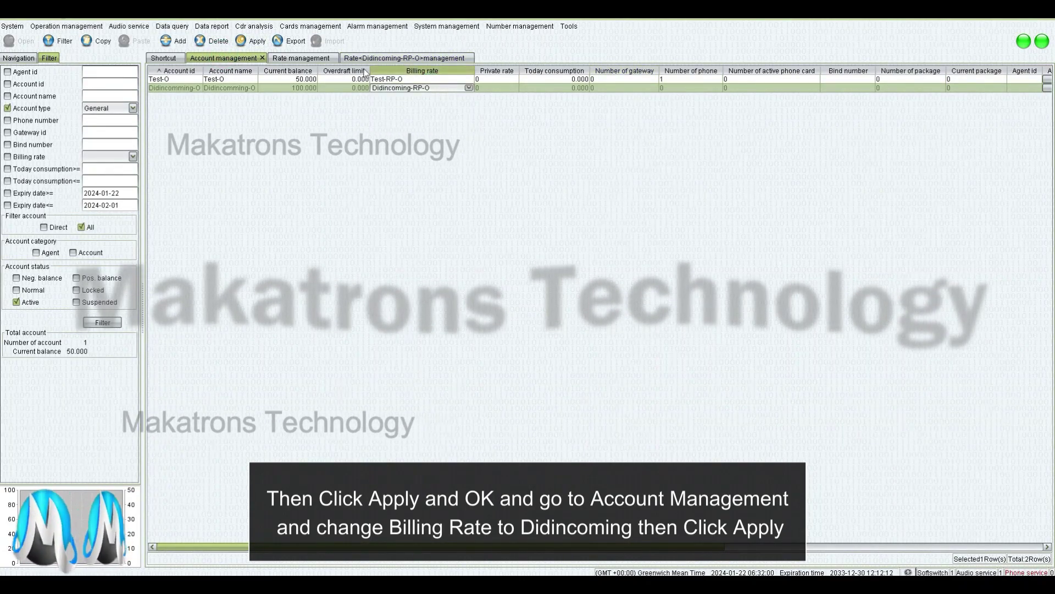
pyautogui.click(250, 41)
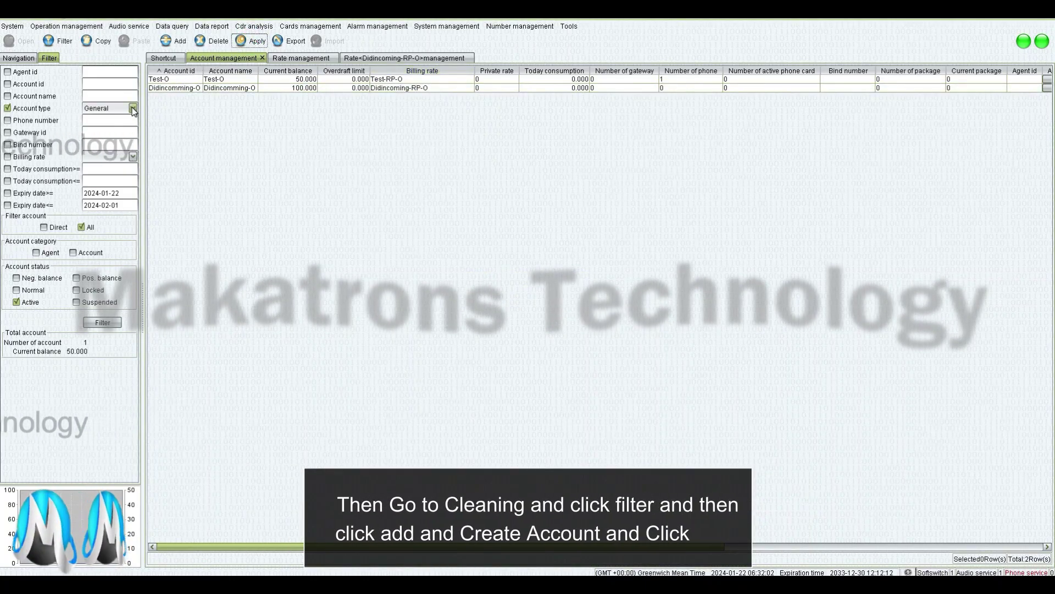
pyautogui.click(133, 108)
pyautogui.click(102, 137)
# List clearing accounts and add a new account Didoutgoing-T with matching id and name
pyautogui.click(57, 41)
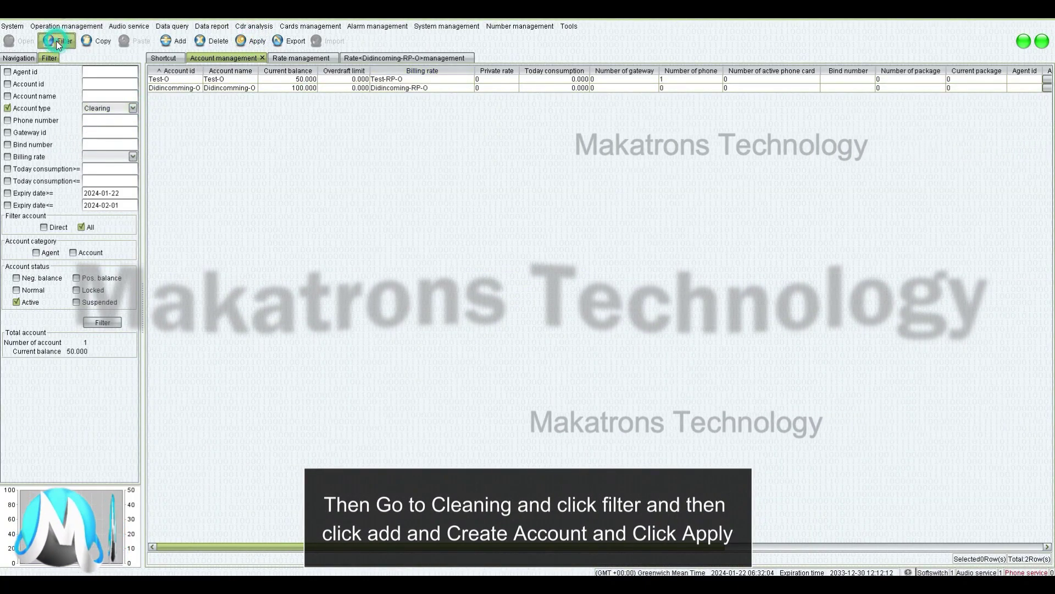
pyautogui.click(179, 42)
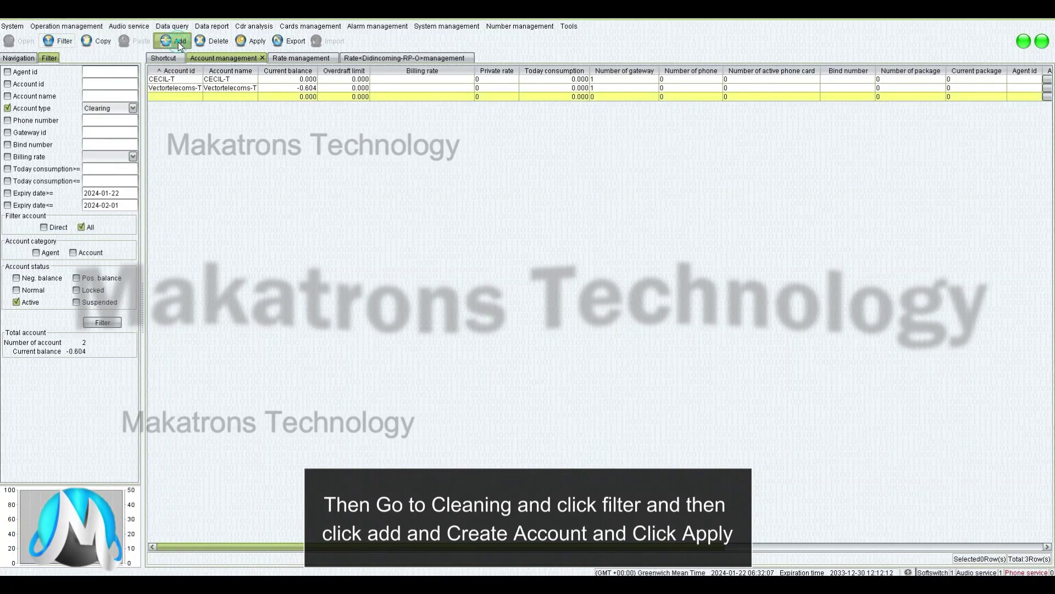
pyautogui.click(167, 79)
pyautogui.doubleClick(174, 96)
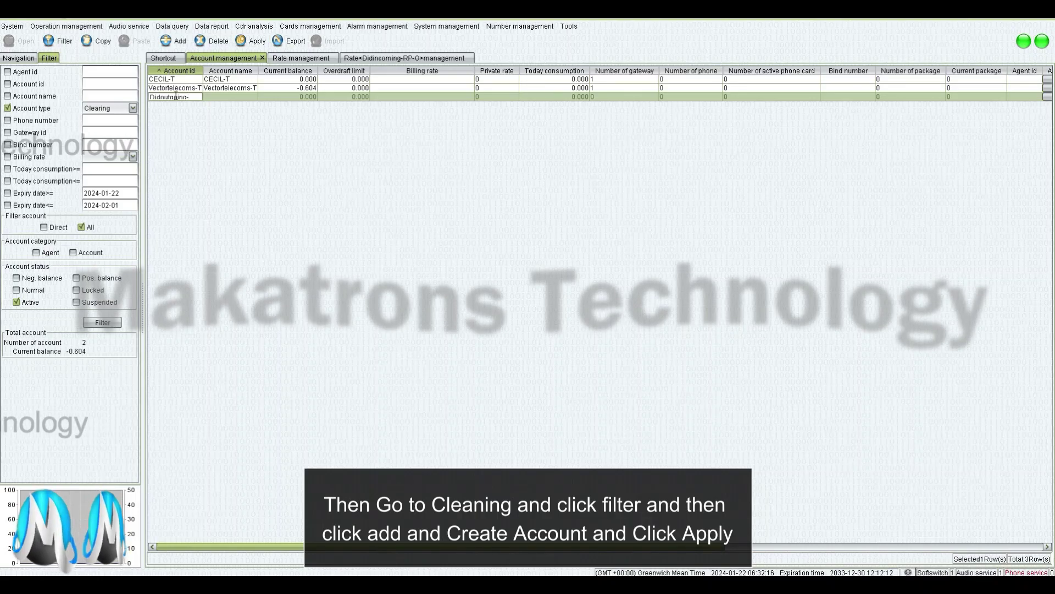
pyautogui.click(219, 97)
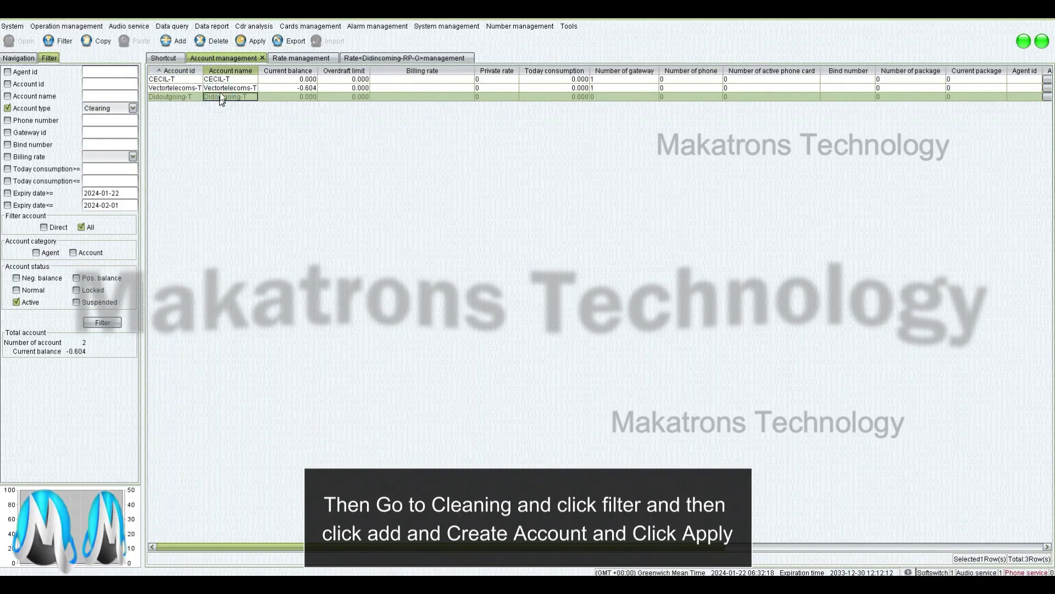
pyautogui.click(241, 41)
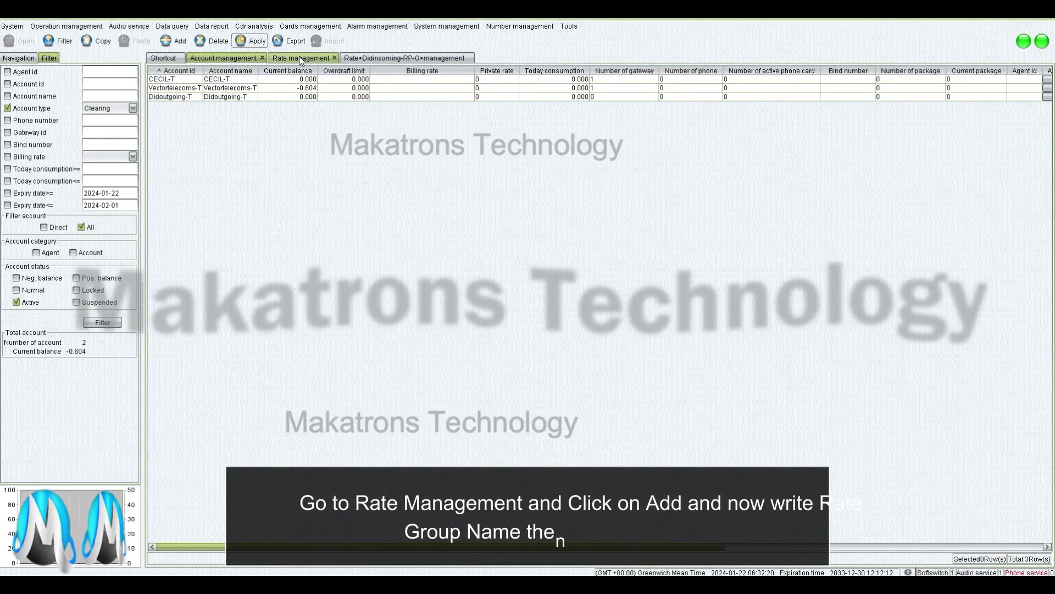
# Add and apply rate group DidOutgoing-RP-T, then refresh the rate group list and select it
pyautogui.click(301, 57)
pyautogui.click(176, 43)
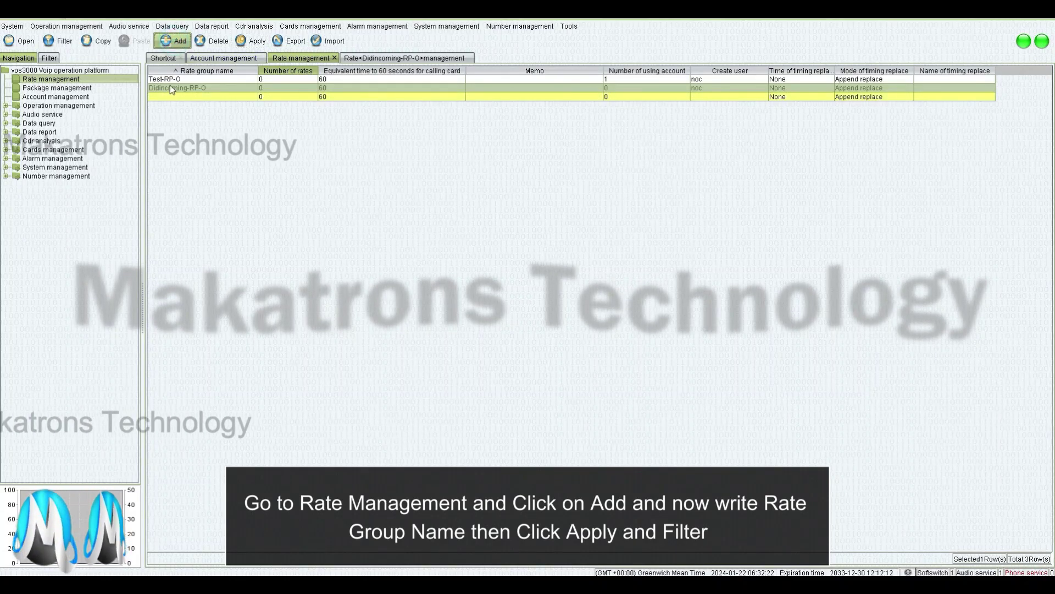
pyautogui.click(178, 98)
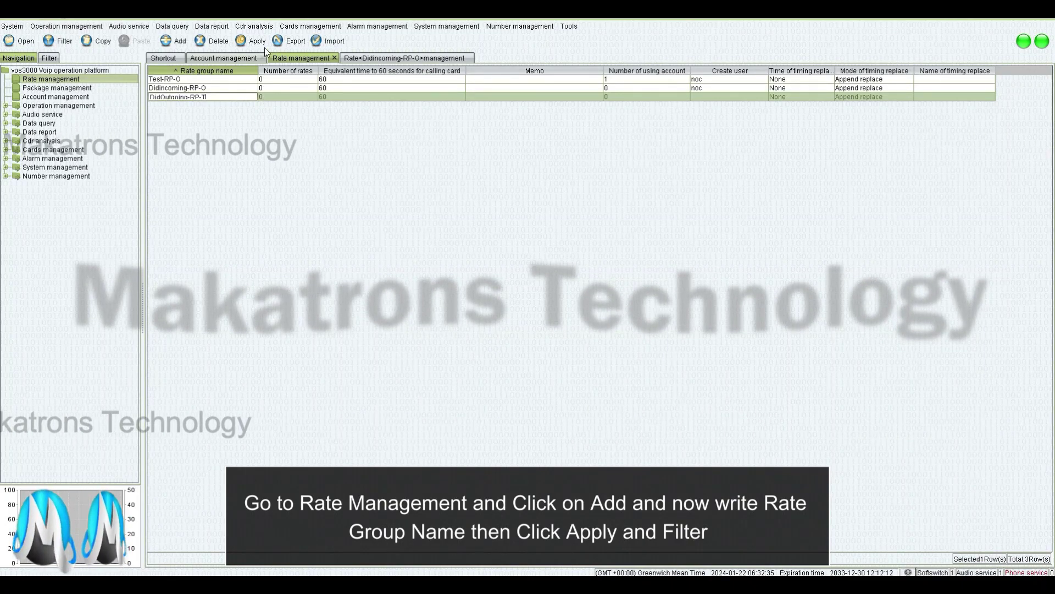
pyautogui.click(249, 41)
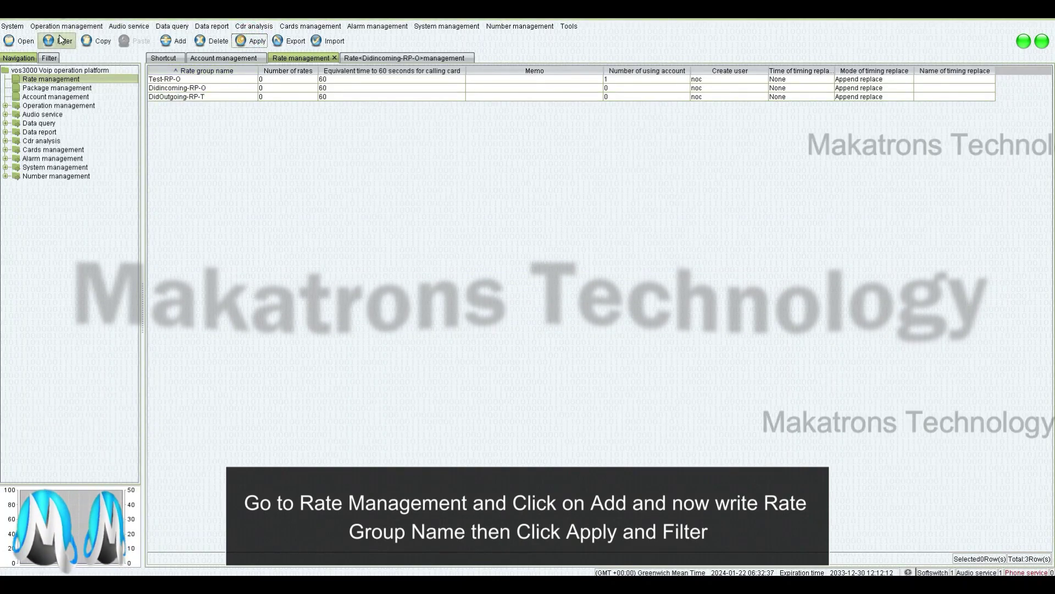
pyautogui.click(62, 40)
pyautogui.click(272, 81)
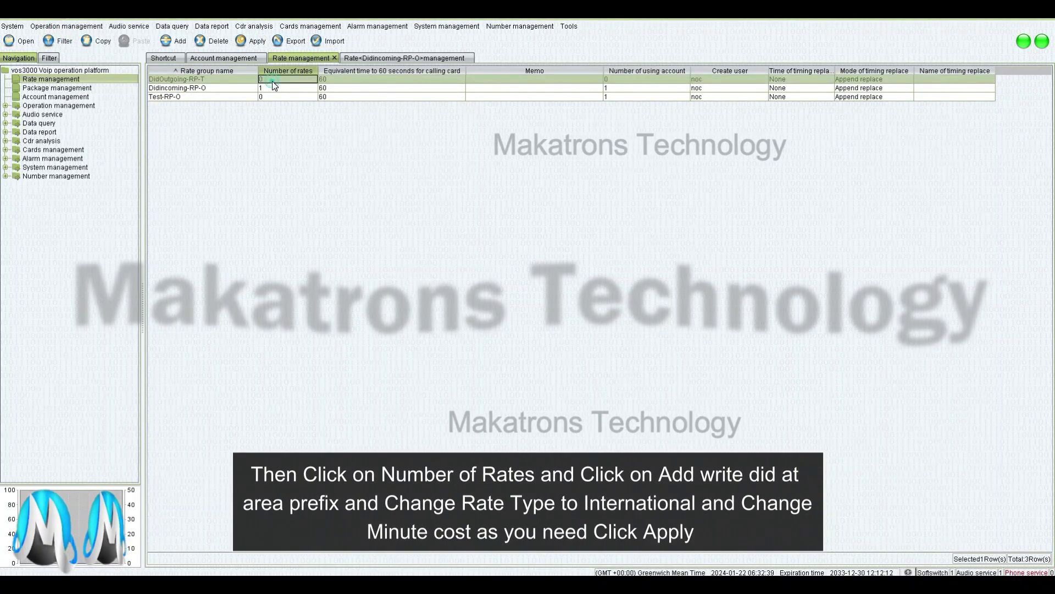
pyautogui.doubleClick(272, 81)
pyautogui.click(165, 43)
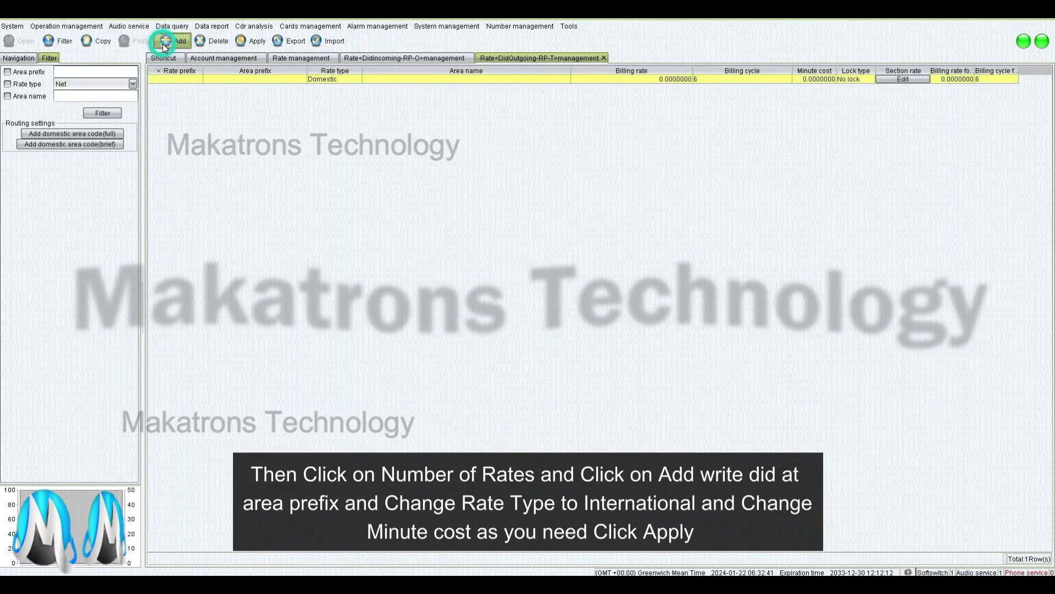
pyautogui.click(235, 80)
pyautogui.click(235, 80)
pyautogui.hotkey('ctrl', 'v')
pyautogui.click(316, 81)
pyautogui.click(316, 80)
pyautogui.click(336, 113)
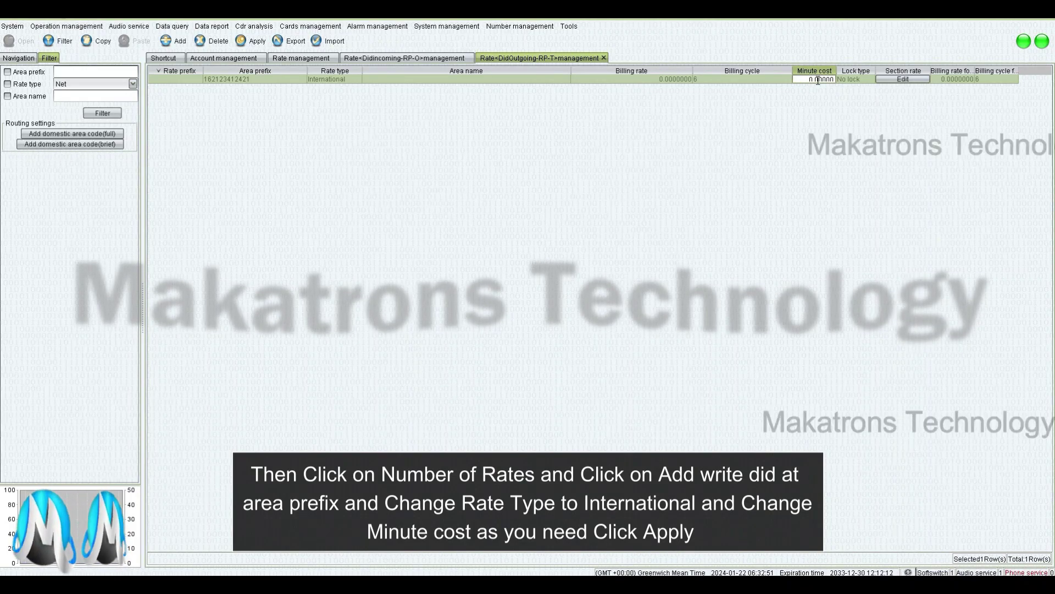
pyautogui.click(249, 41)
pyautogui.click(231, 58)
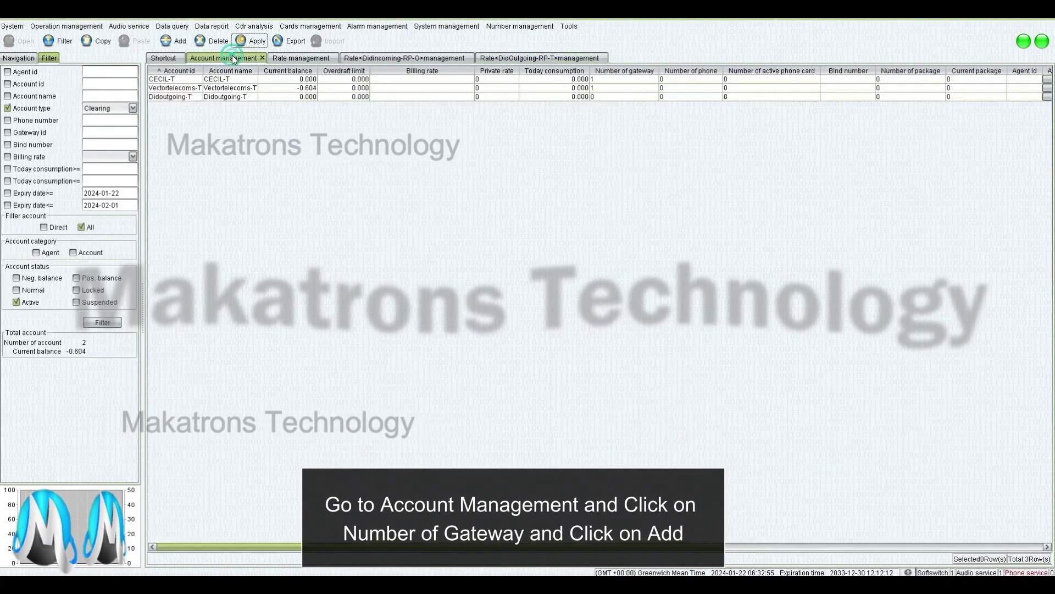
pyautogui.doubleClick(598, 98)
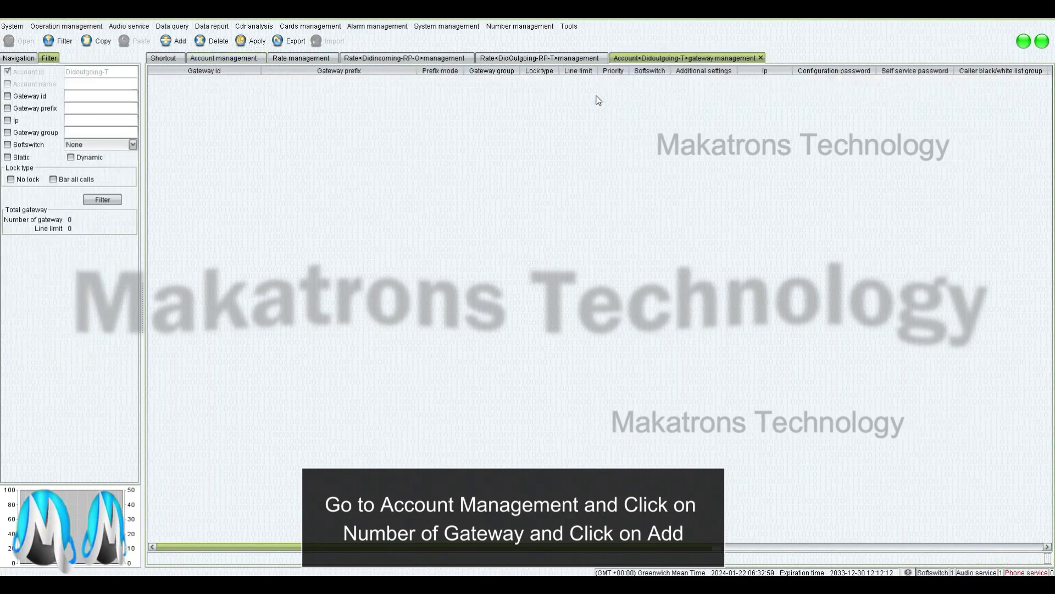
pyautogui.click(161, 44)
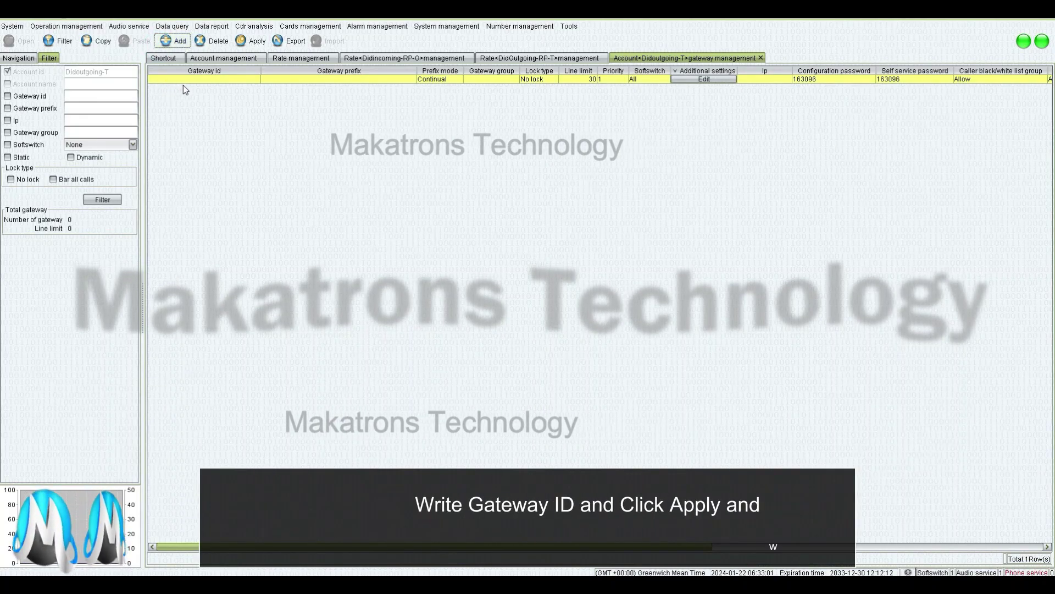
pyautogui.click(183, 78)
pyautogui.write('Didoutgoing-T')
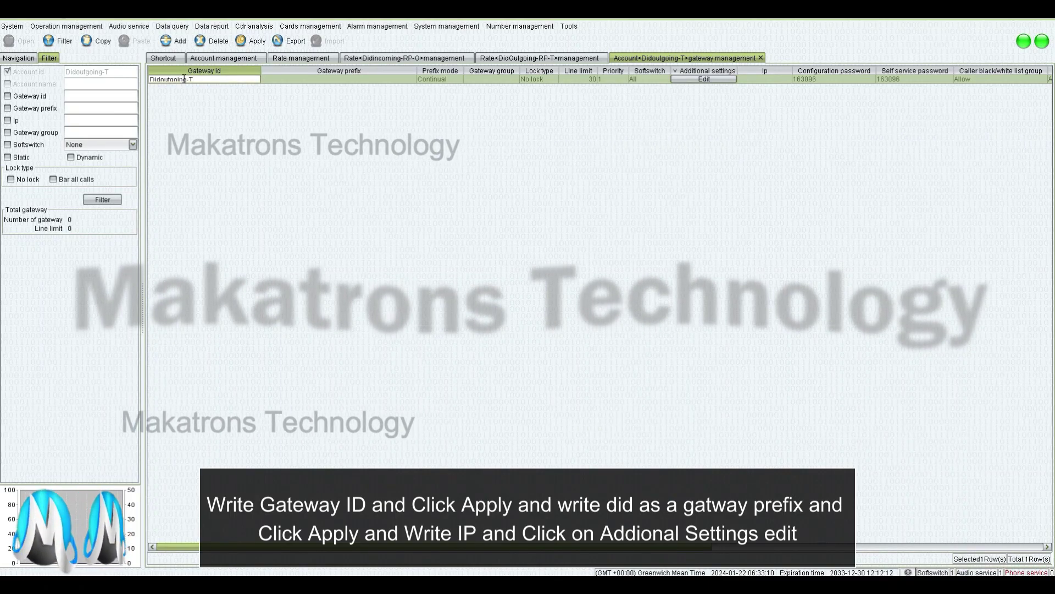
pyautogui.click(281, 79)
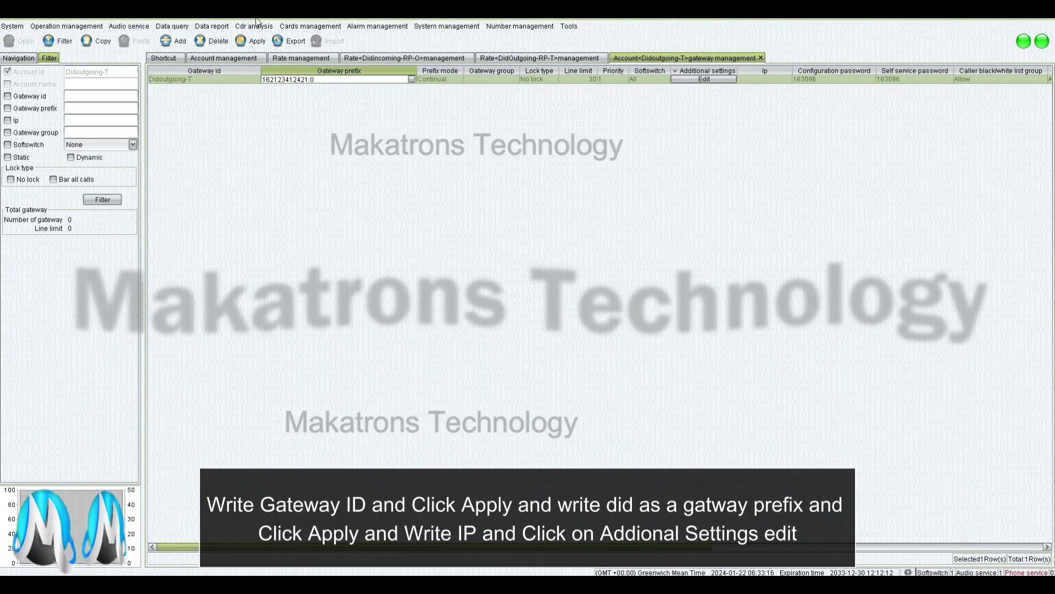
pyautogui.click(256, 46)
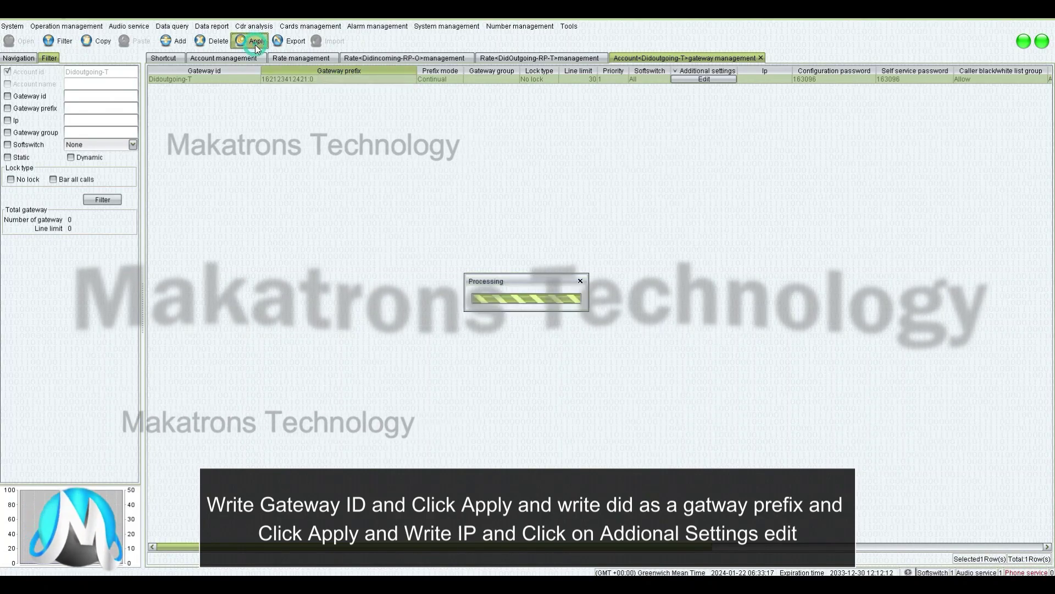
# Set the new gateway's IP address to 2.2.2.2 and edit its additional settings
pyautogui.click(754, 79)
pyautogui.write('2.2.2.2.2')
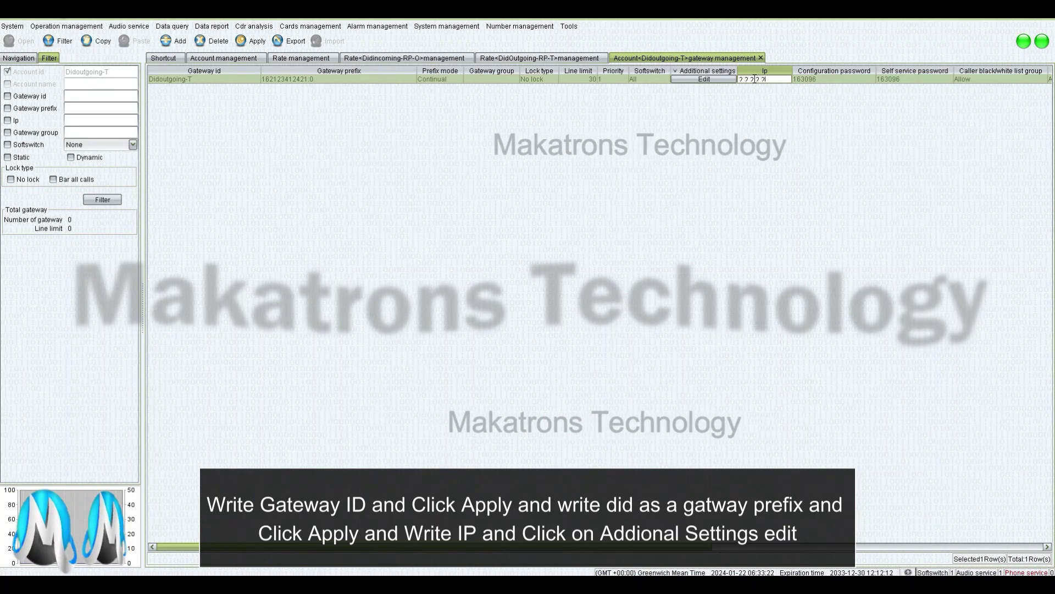
pyautogui.click(685, 80)
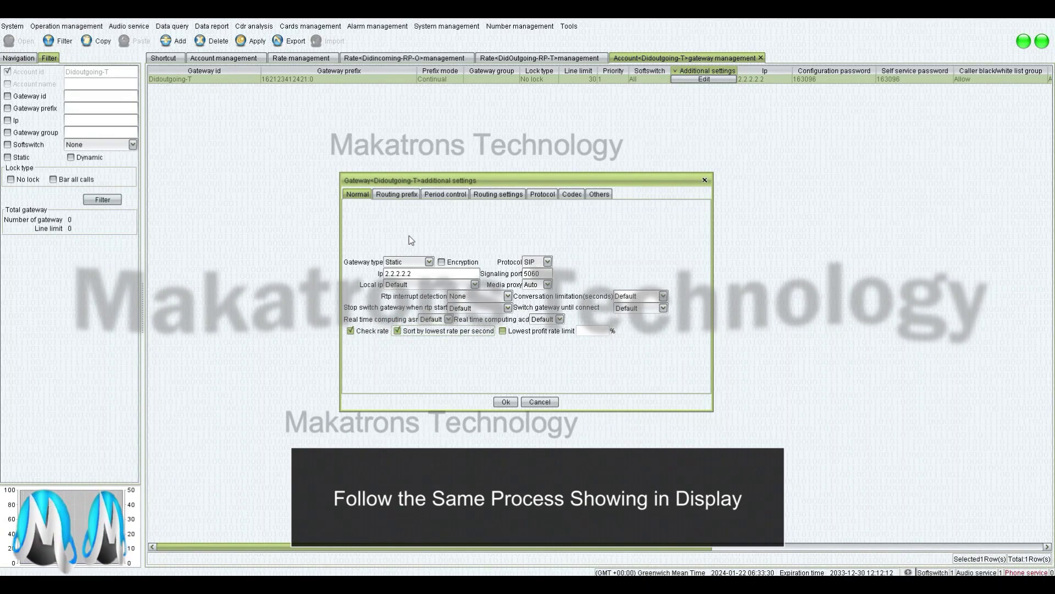
pyautogui.click(397, 194)
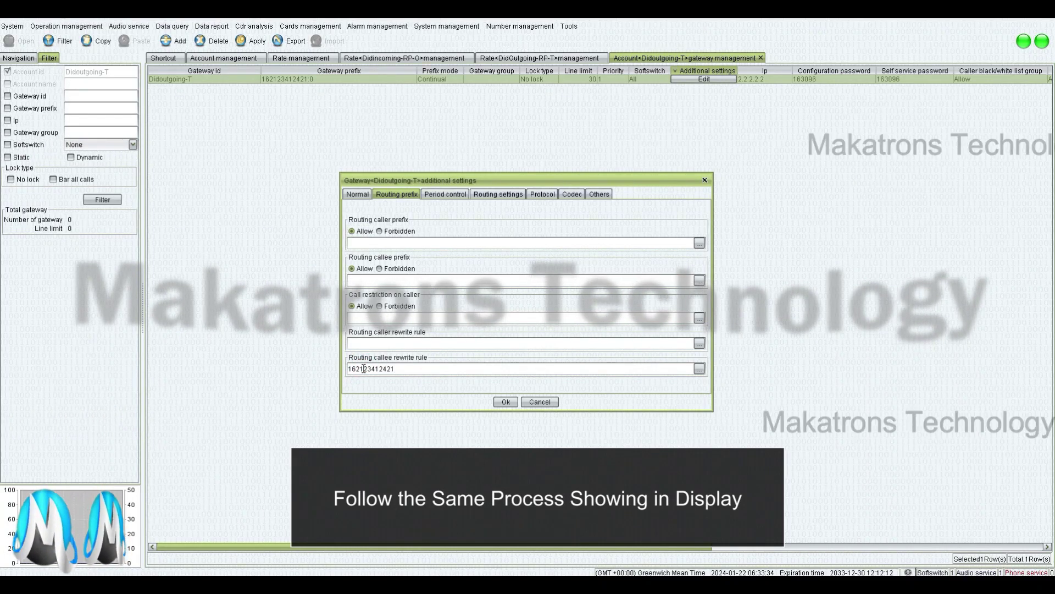
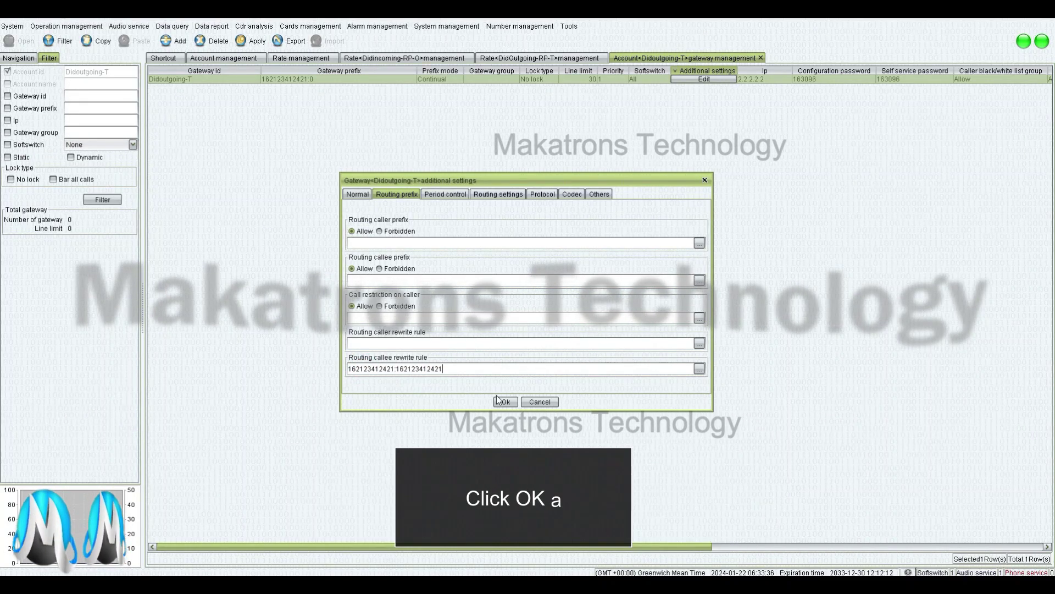
pyautogui.click(502, 401)
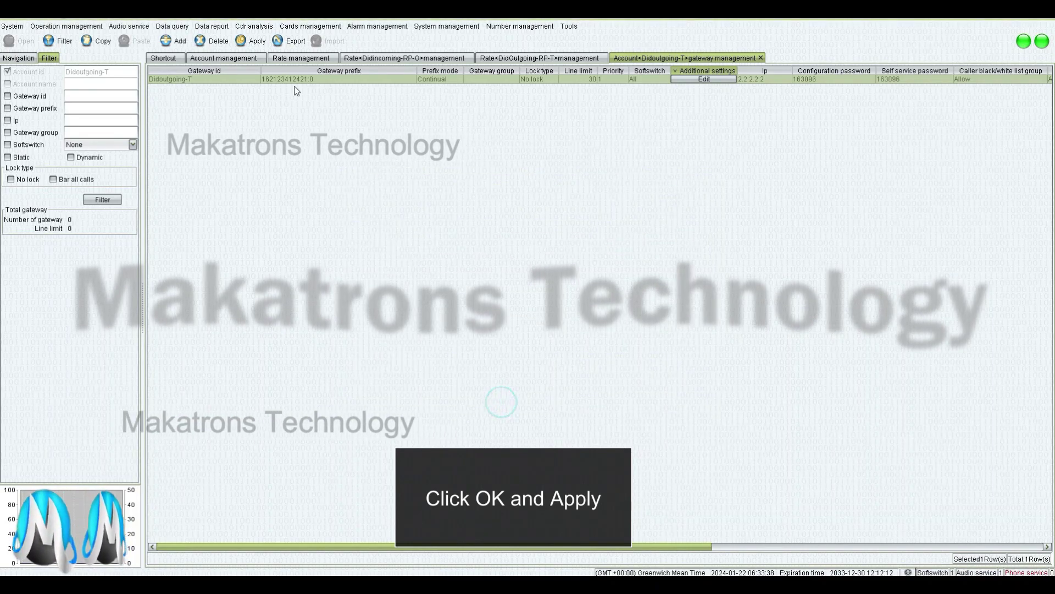
pyautogui.click(253, 41)
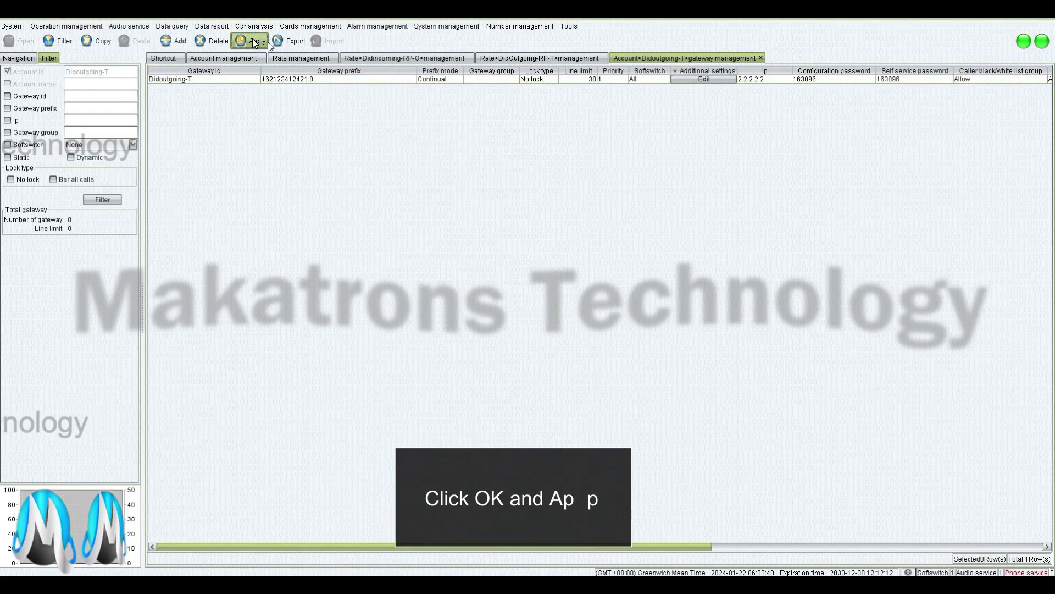
pyautogui.click(221, 58)
pyautogui.click(429, 97)
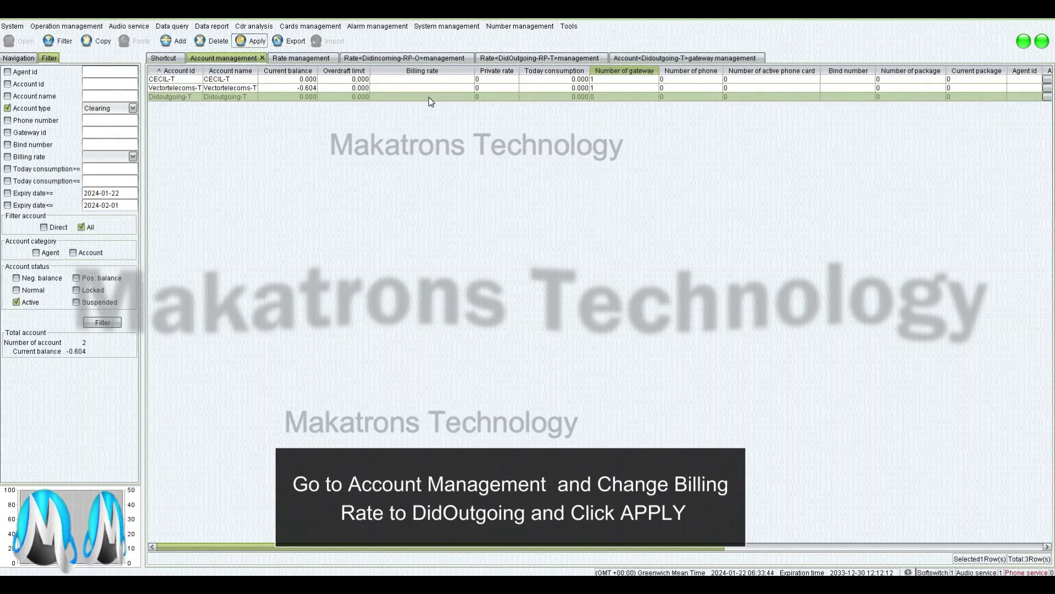